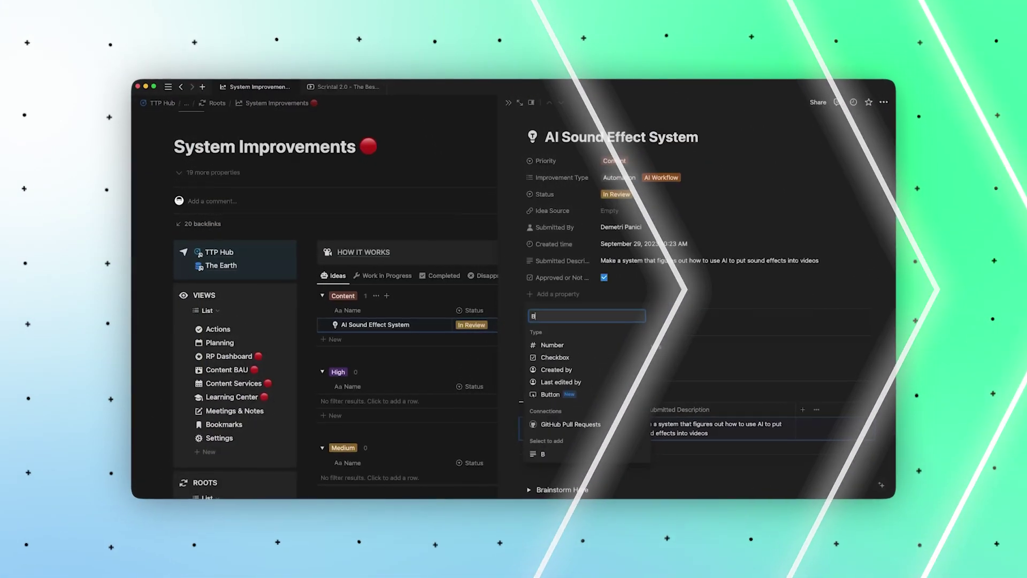
Add a Button property to the AI Sound Effect System page.
type("Button")
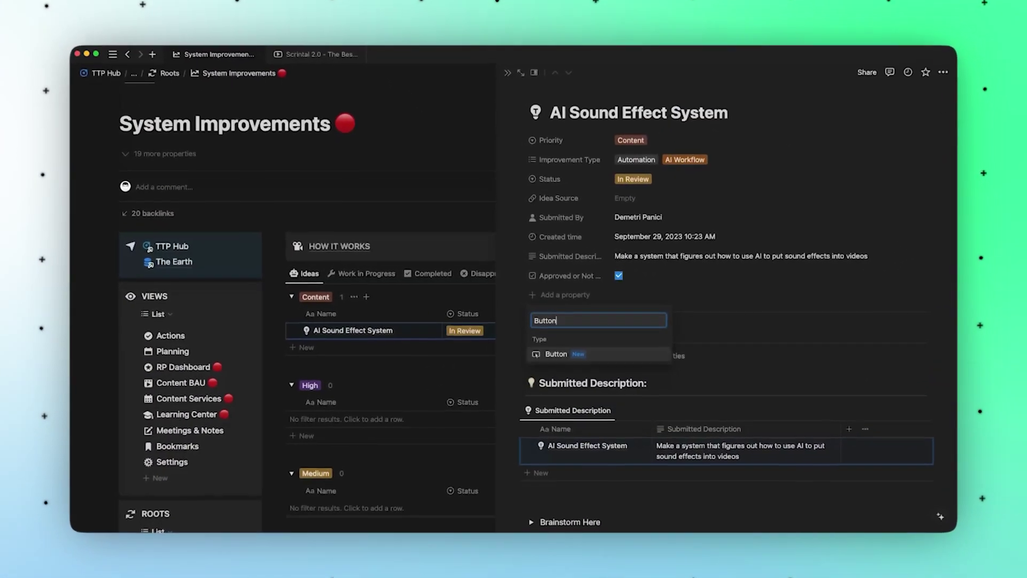
key("Return")
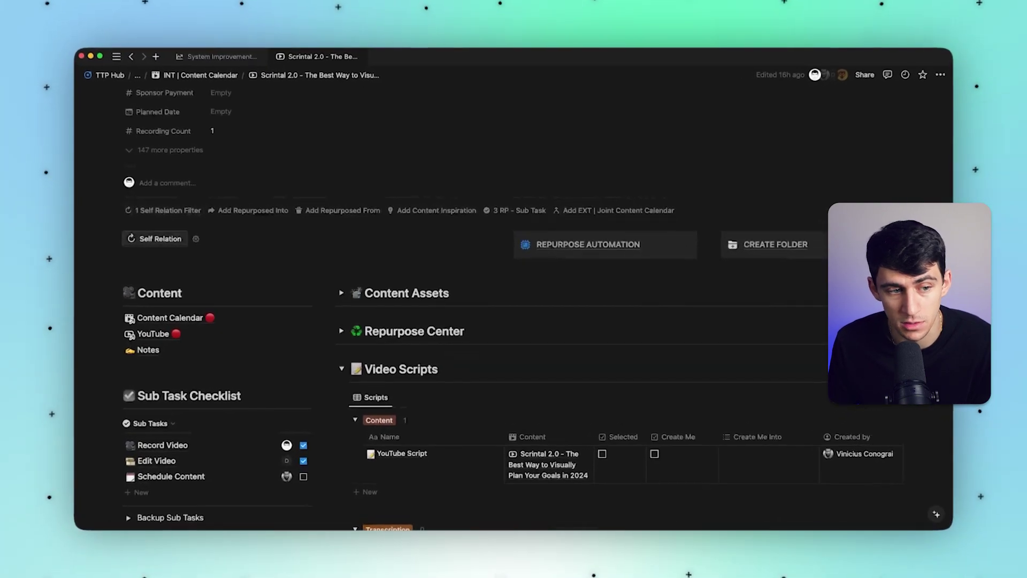
Examine the trigger and action settings of the Self Relation button on the Scrintal 2.0 page.
left_click(196, 239)
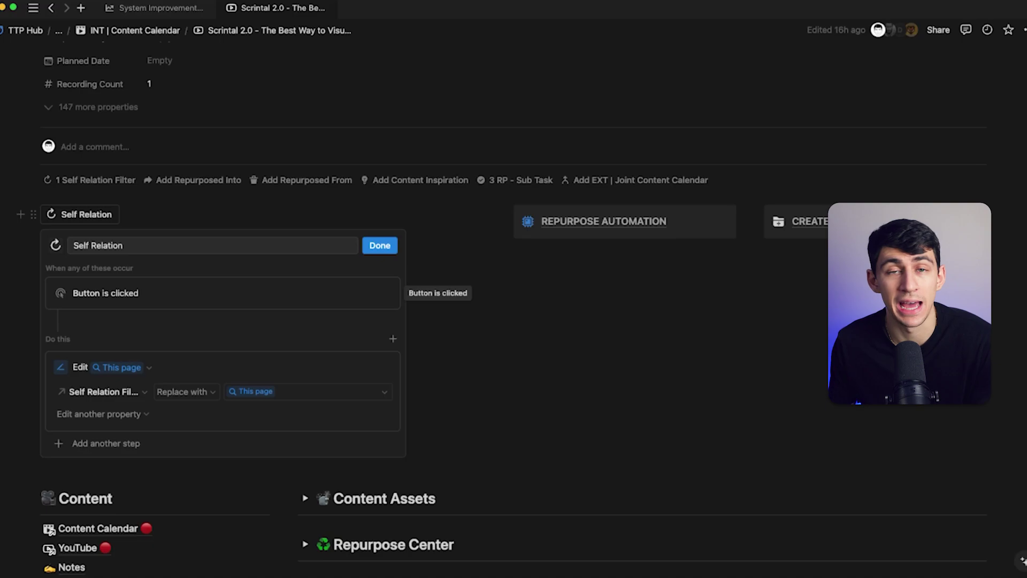
key("Escape")
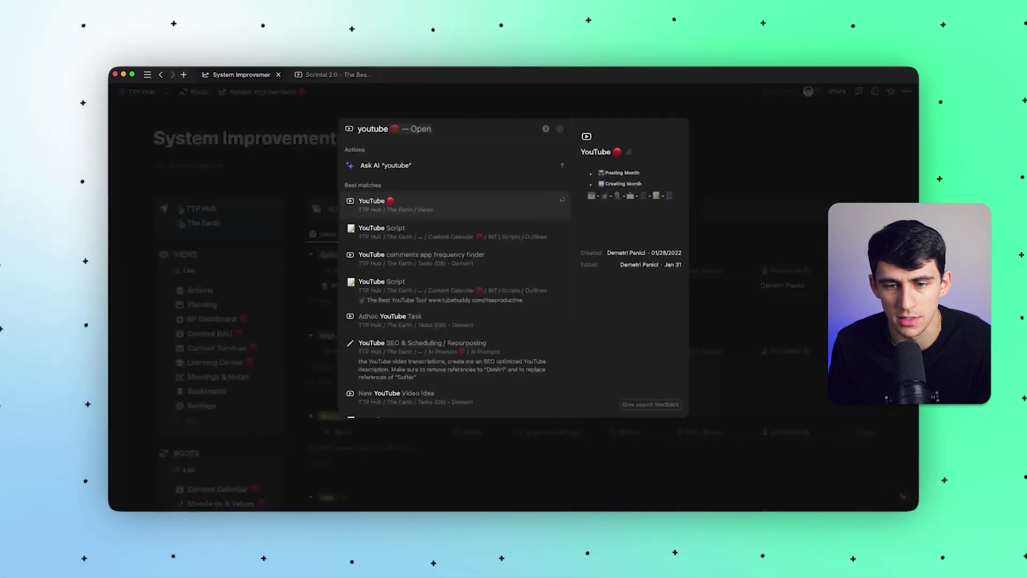
Open the AI Sound Effect System idea and add a Button property named Vote with the label Vote Here.
key("Escape")
left_click(344, 327)
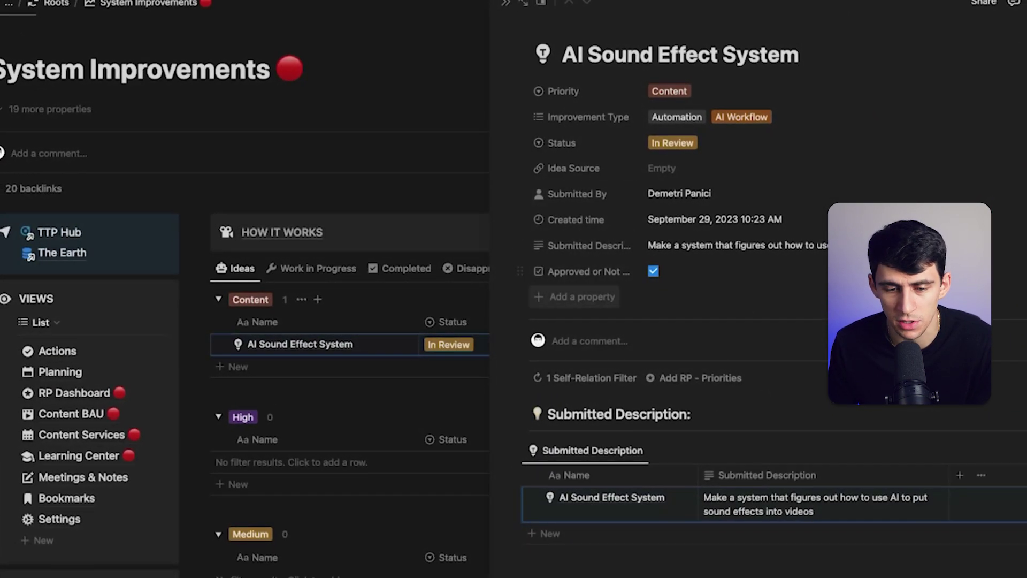
left_click(582, 297)
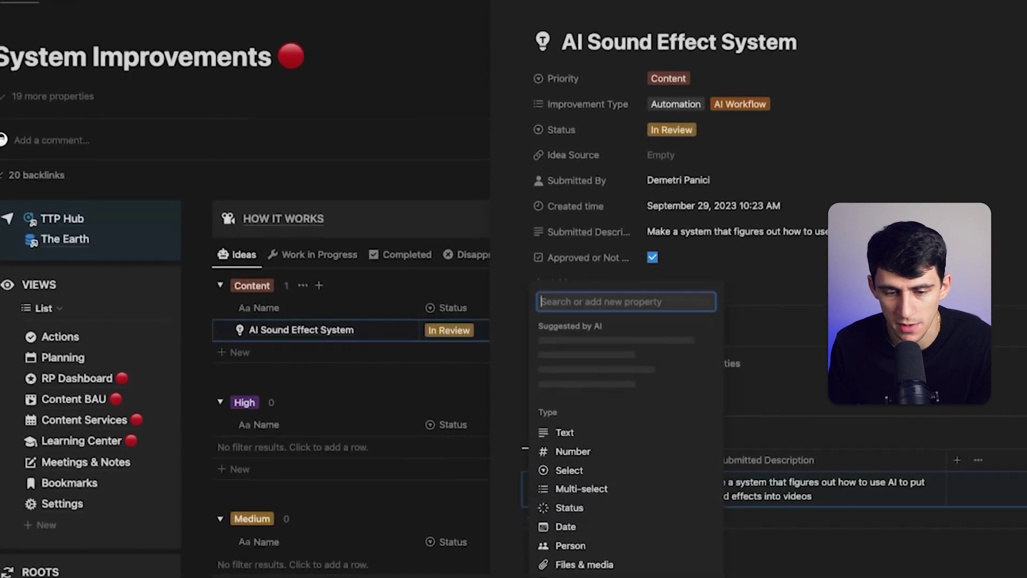
scroll(623, 436, "down", 2)
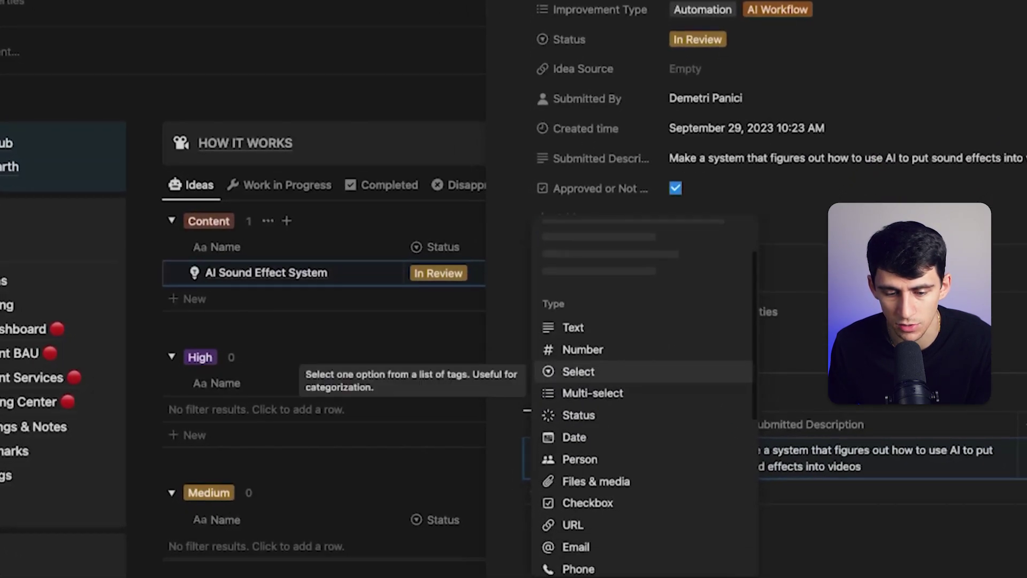
scroll(615, 375, "up", 3)
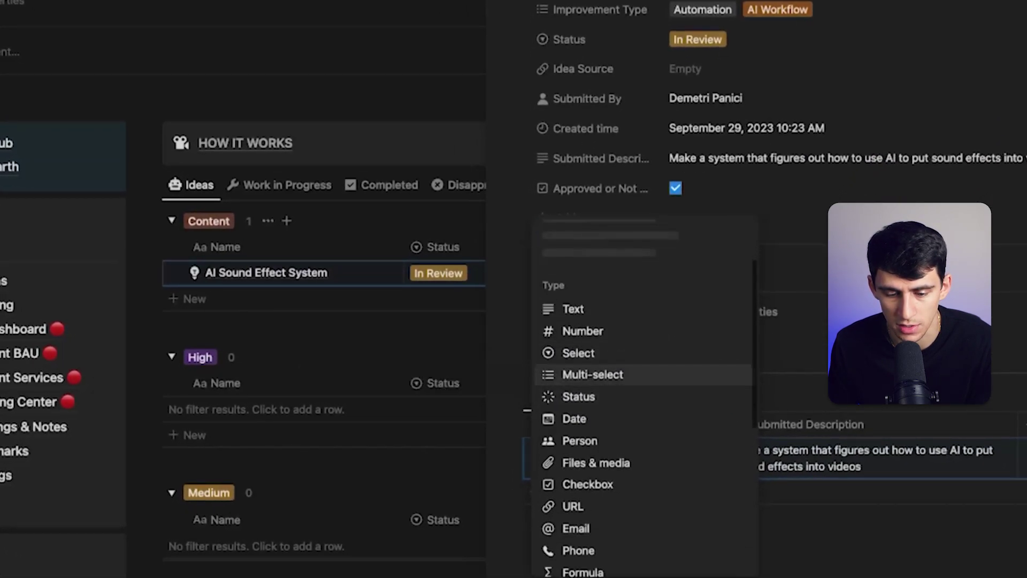
type("Button")
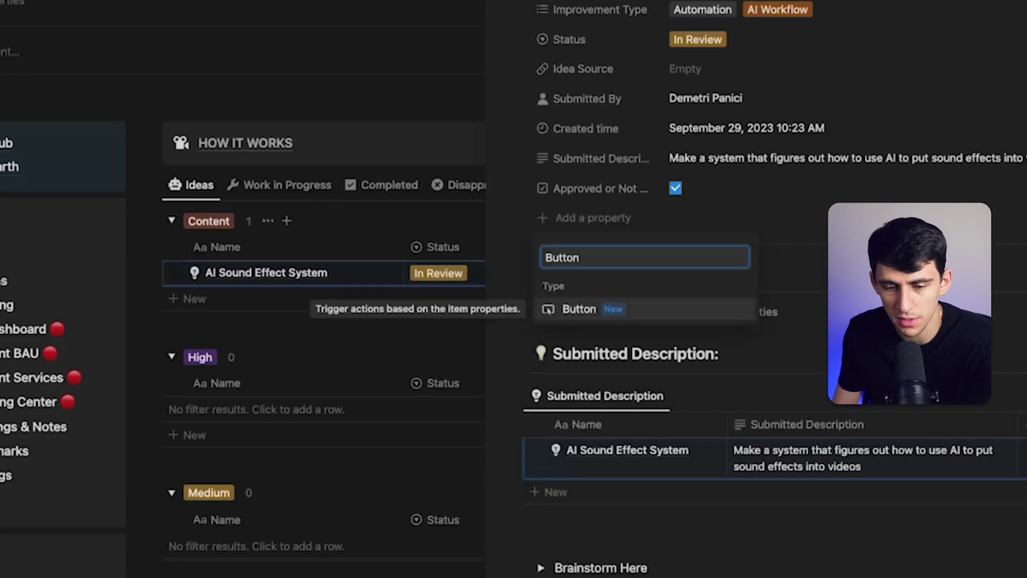
key("Return")
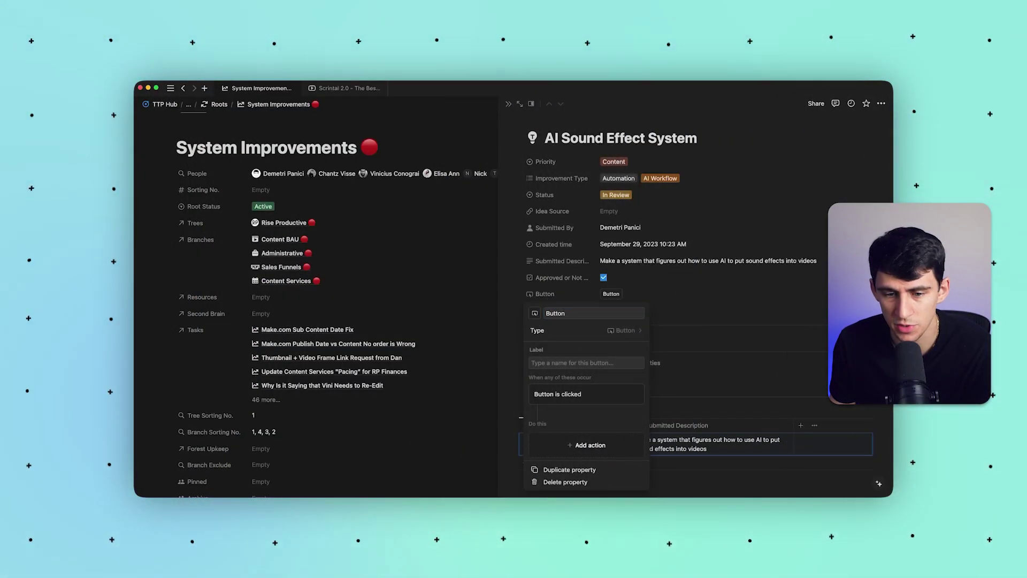
double_click(555, 313)
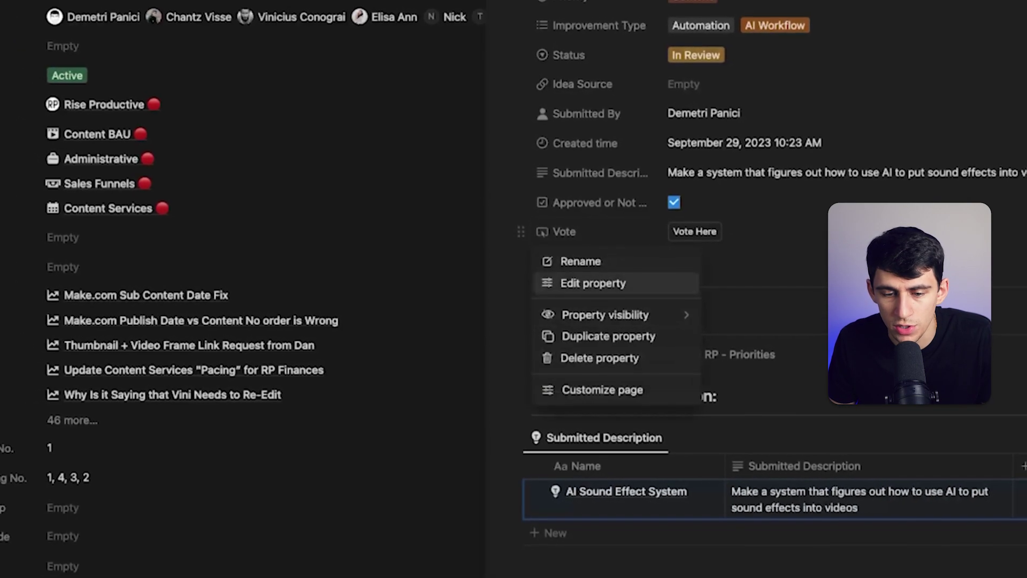
Review the actions available for the Vote button property.
left_click(593, 284)
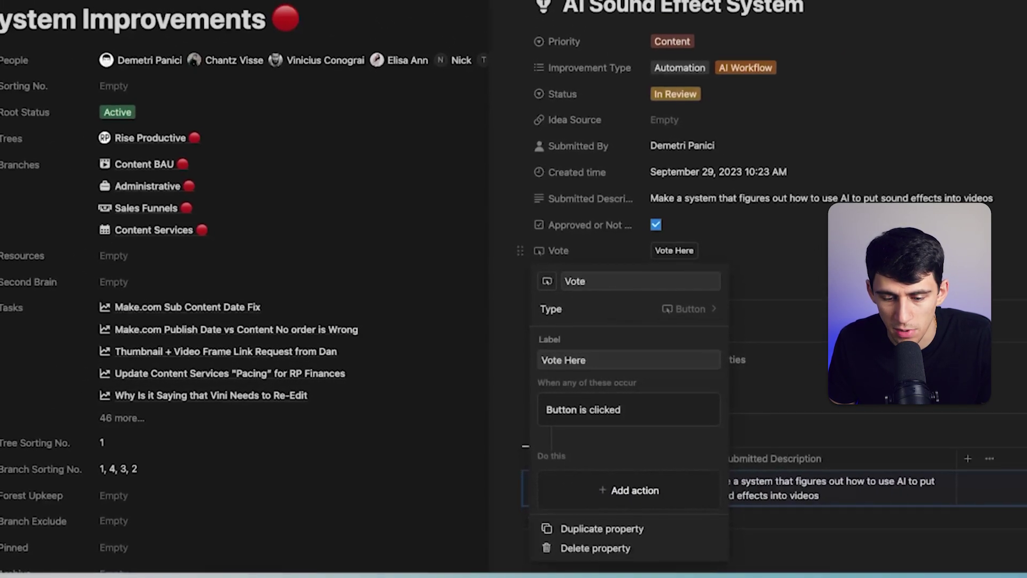
left_click(628, 490)
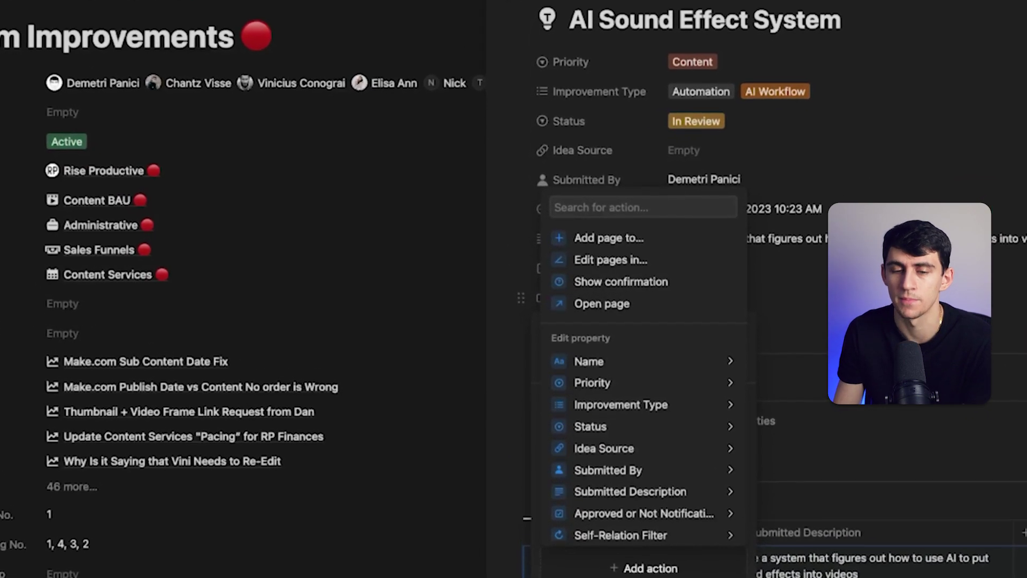
scroll(642, 401, "down", 1)
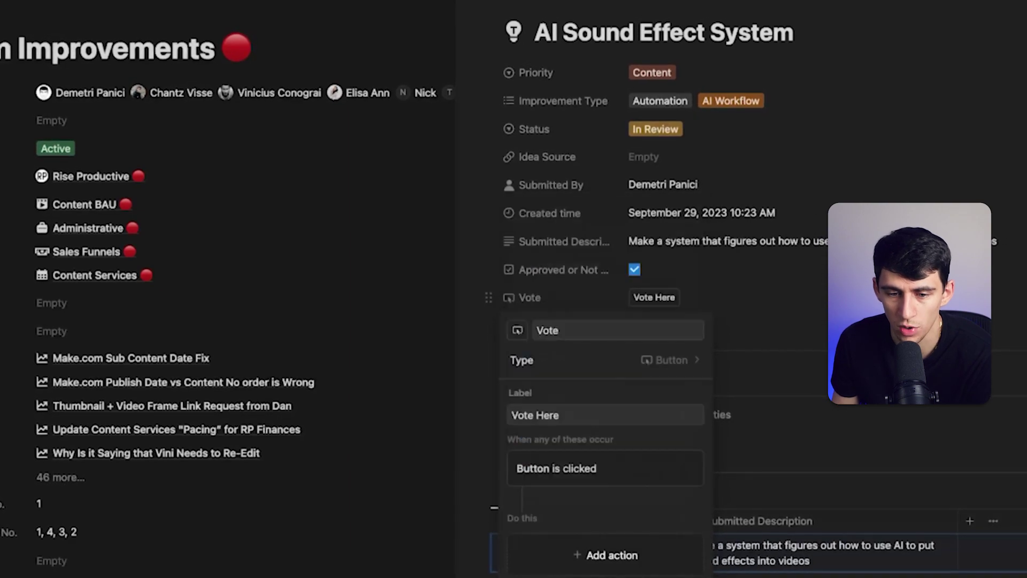
key("Escape")
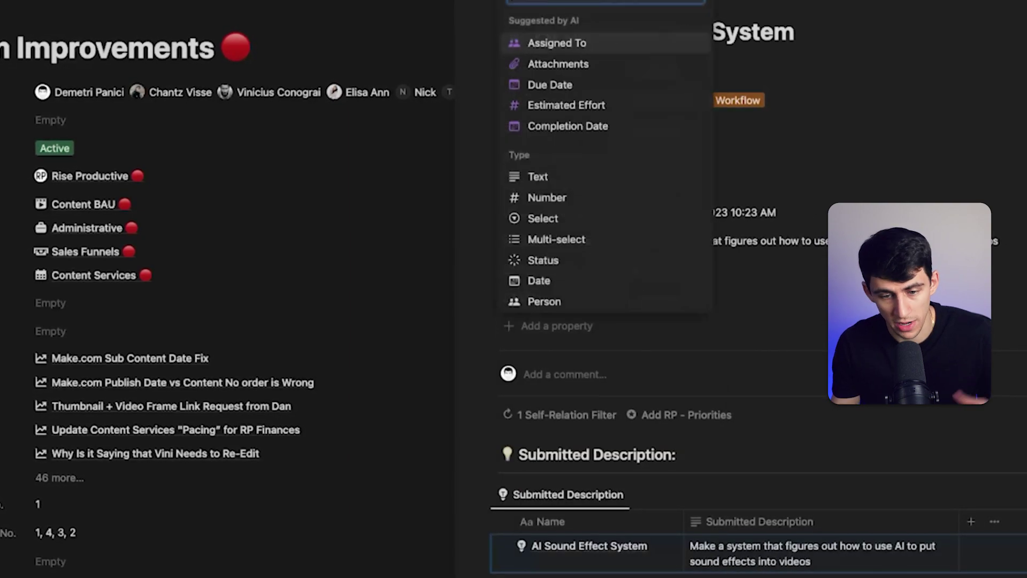
Add a Number property named Votes to the AI Sound Effect System page.
type("nu")
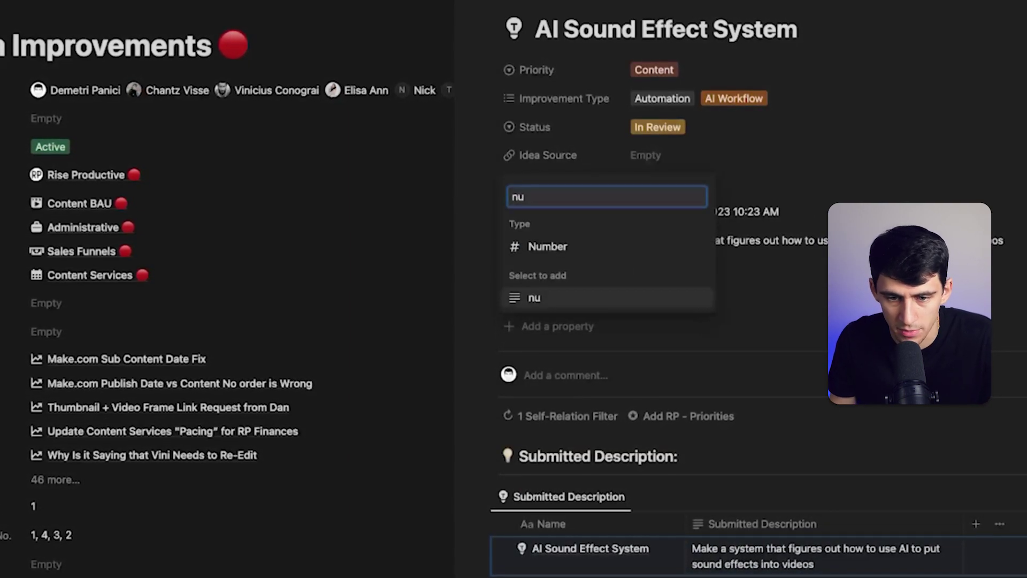
key("Return")
type("Votes")
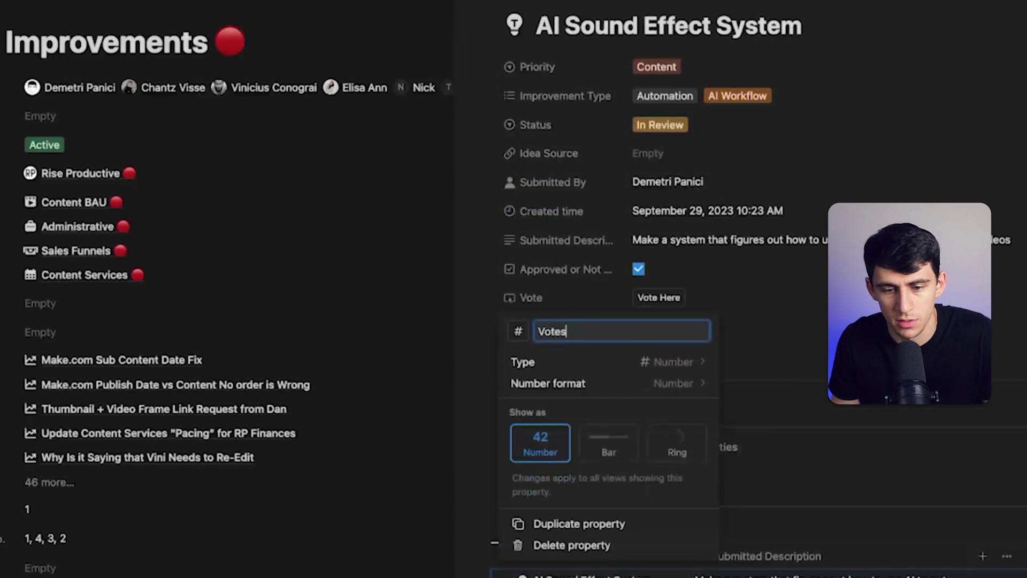
key("Return")
Give the Votes property a ticket icon.
left_click(535, 95)
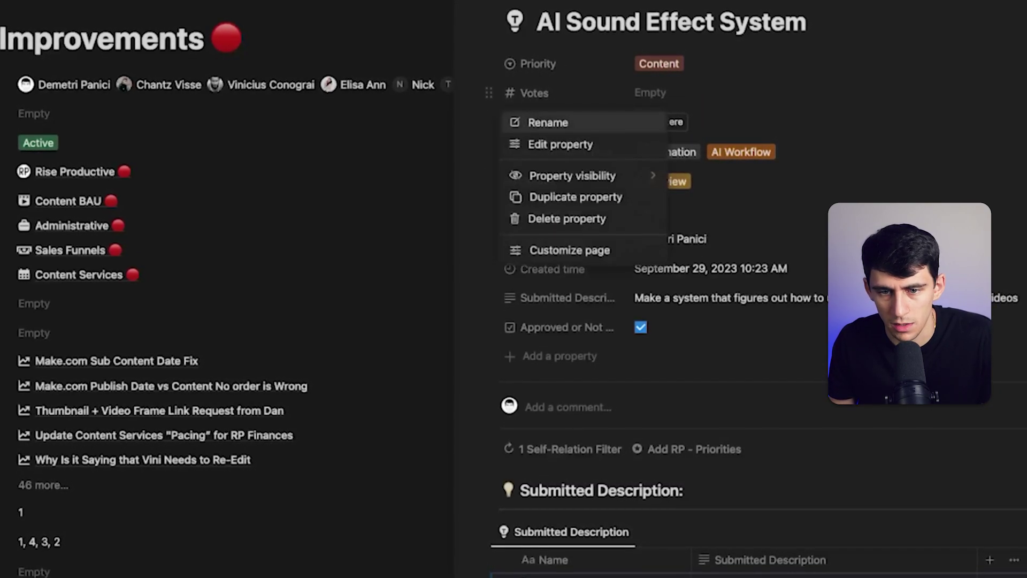
left_click(561, 144)
key("Escape")
left_click(519, 126)
type("ballo")
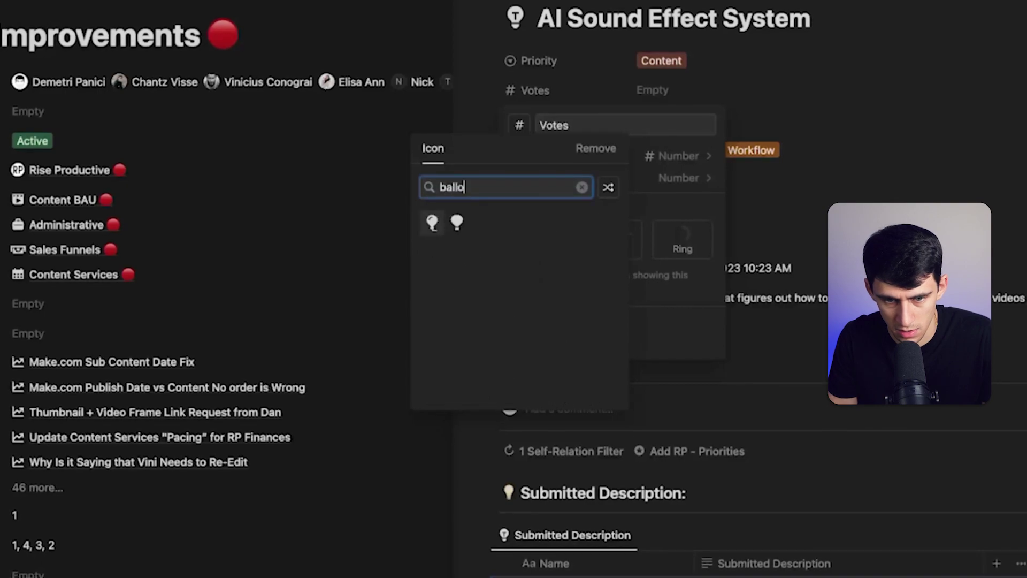
key("alt+BackSpace")
type("ticket")
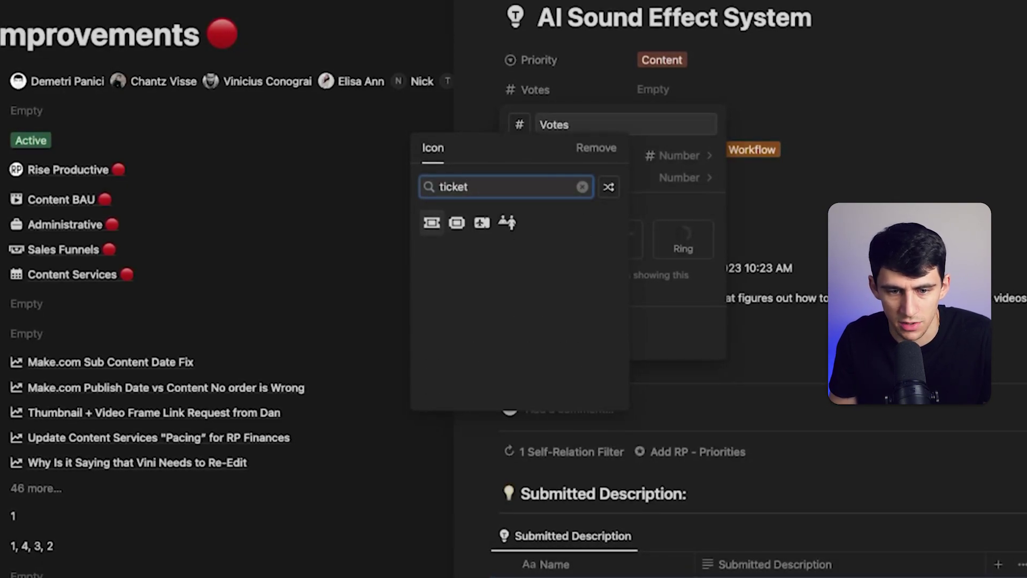
key("Return")
left_click(690, 89)
Add an action to the Vote button that edits this page.
left_click(546, 120)
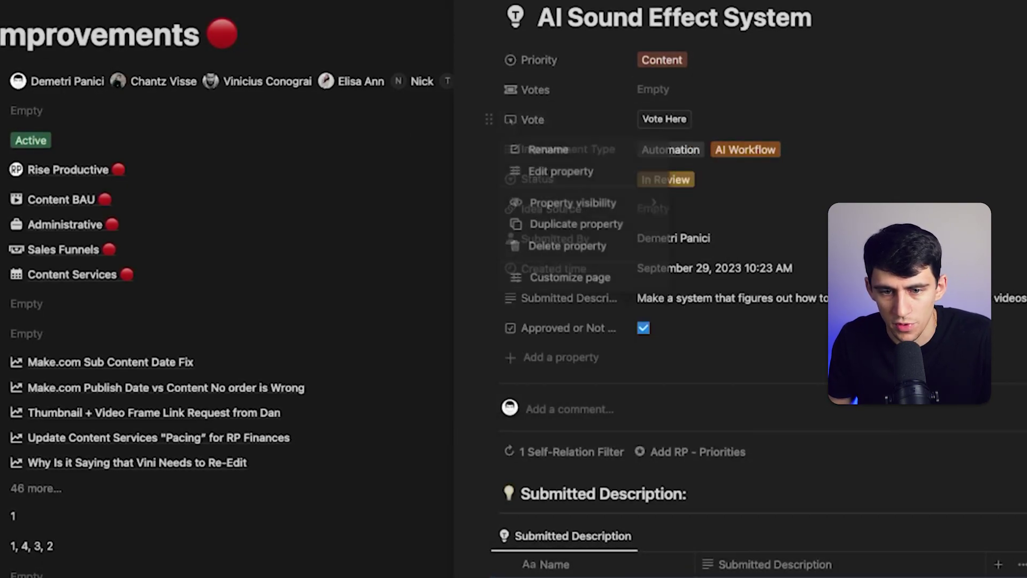
left_click(561, 171)
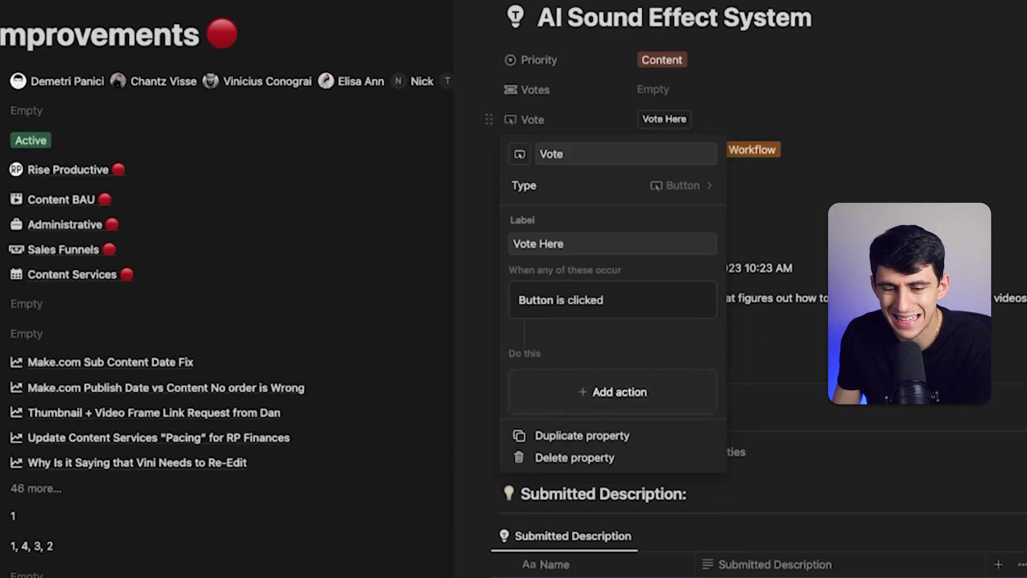
left_click(619, 392)
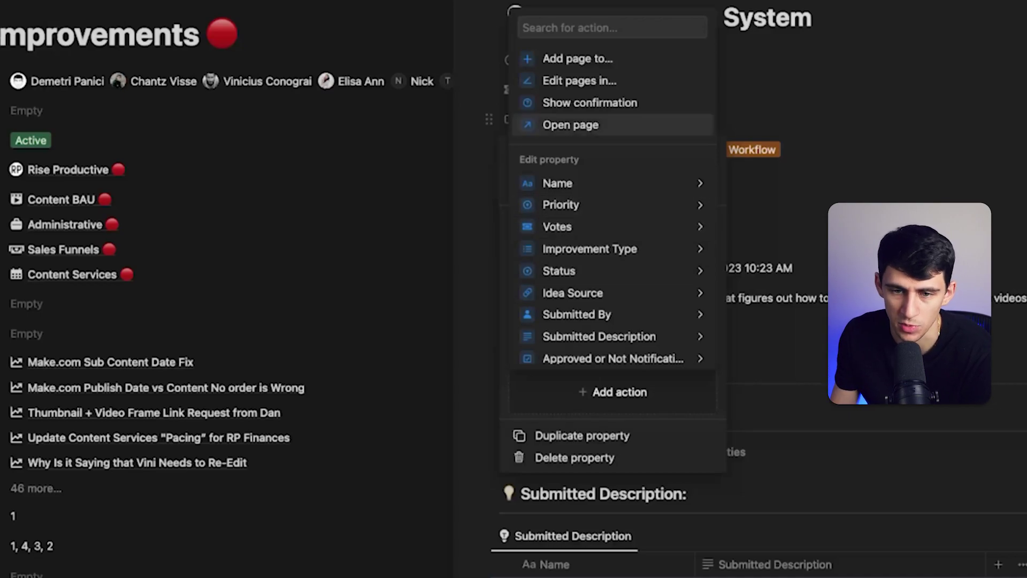
left_click(580, 80)
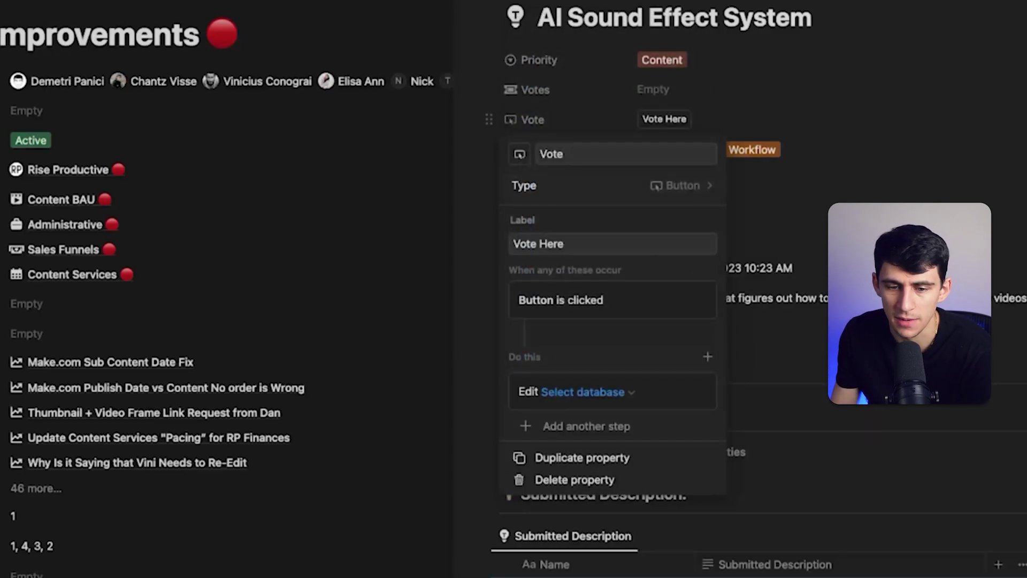
left_click(587, 391)
key("Return")
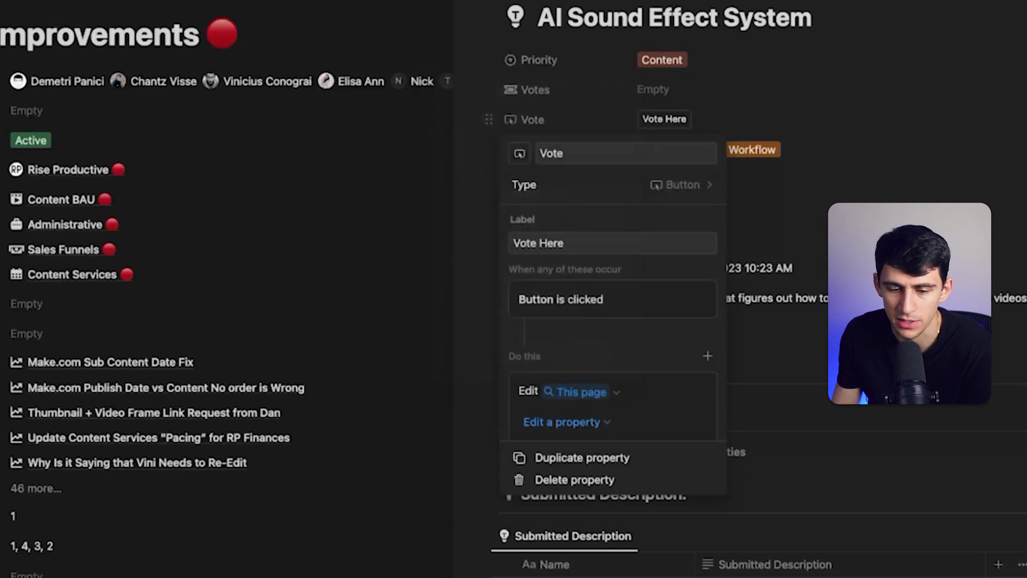
Choose Votes as the property that the Vote button's edit action changes.
key("Return")
key("Up")
key("Up")
key("Up")
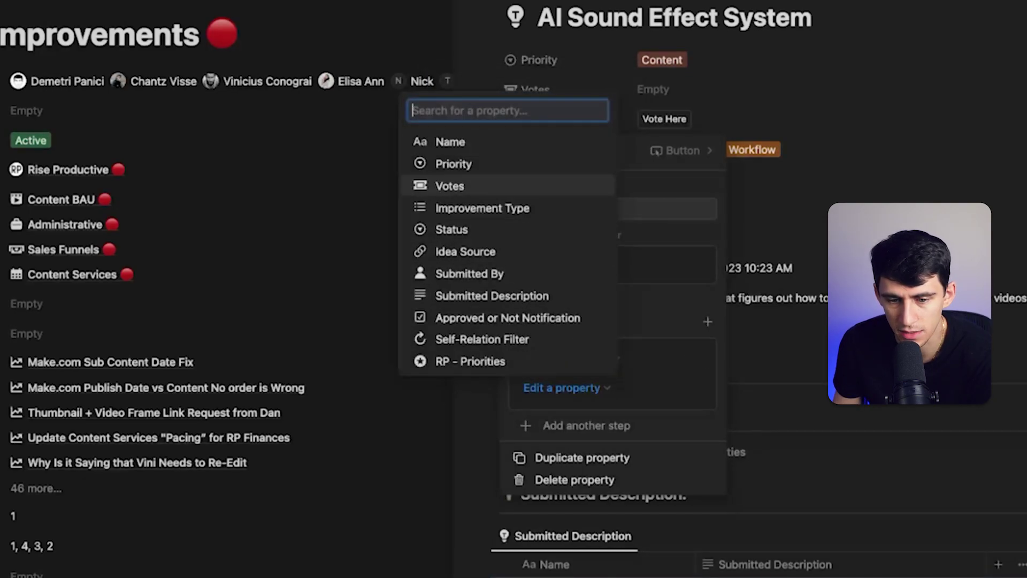
key("Return")
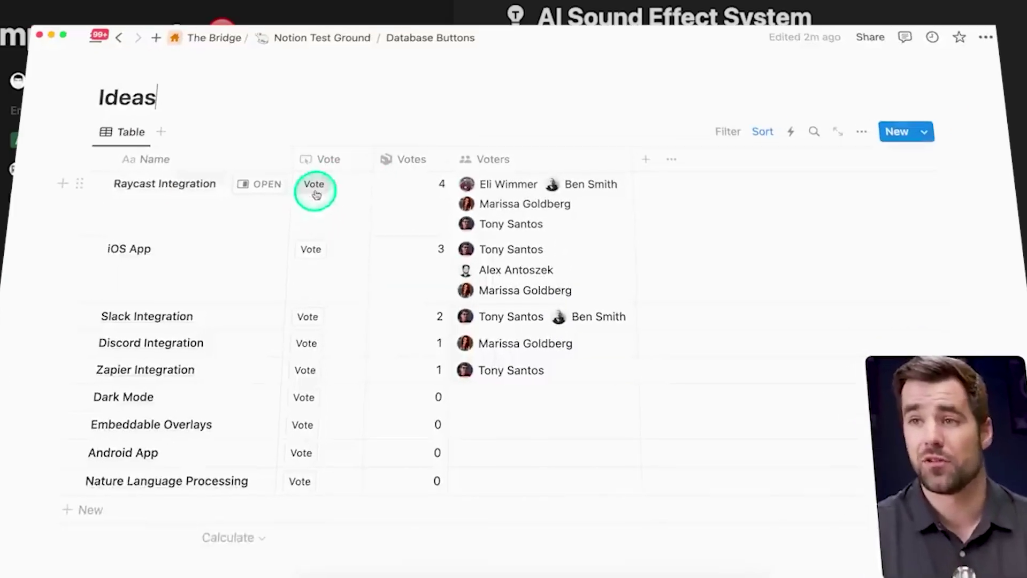
Cast a vote for Raycast Integration in the Ideas table.
left_click(310, 180)
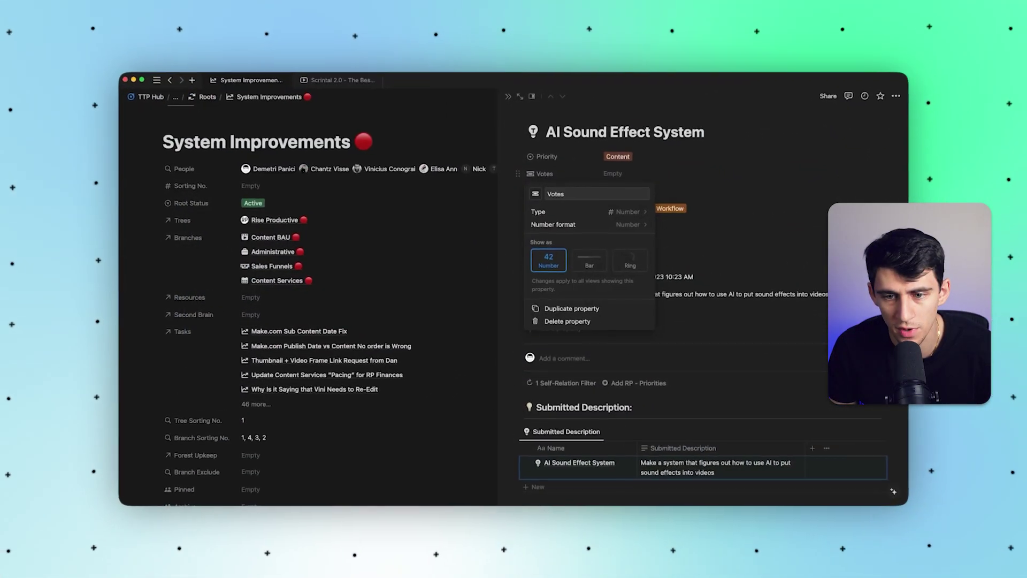
Change the Votes property's type to Formula.
type("for")
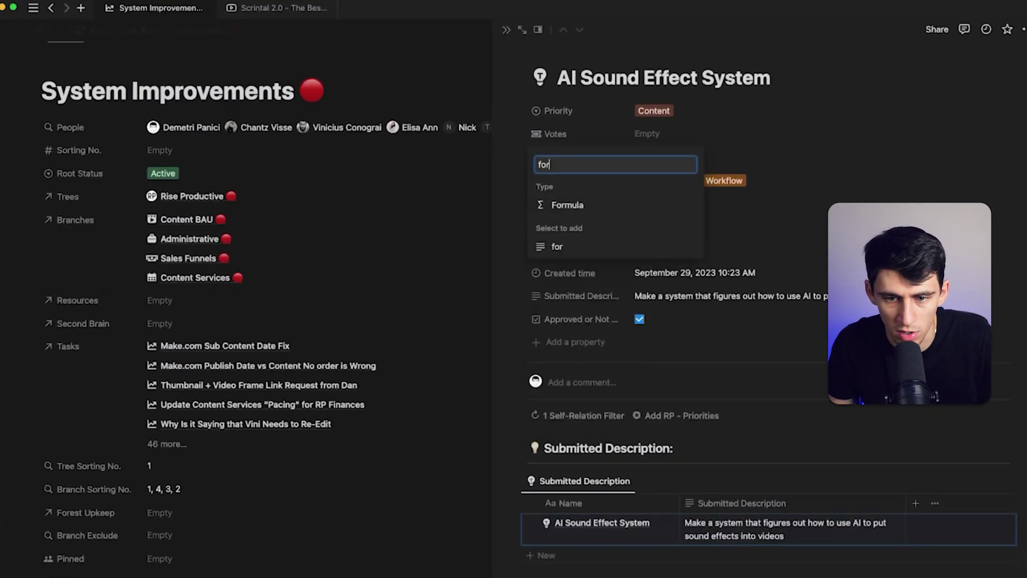
key("Return")
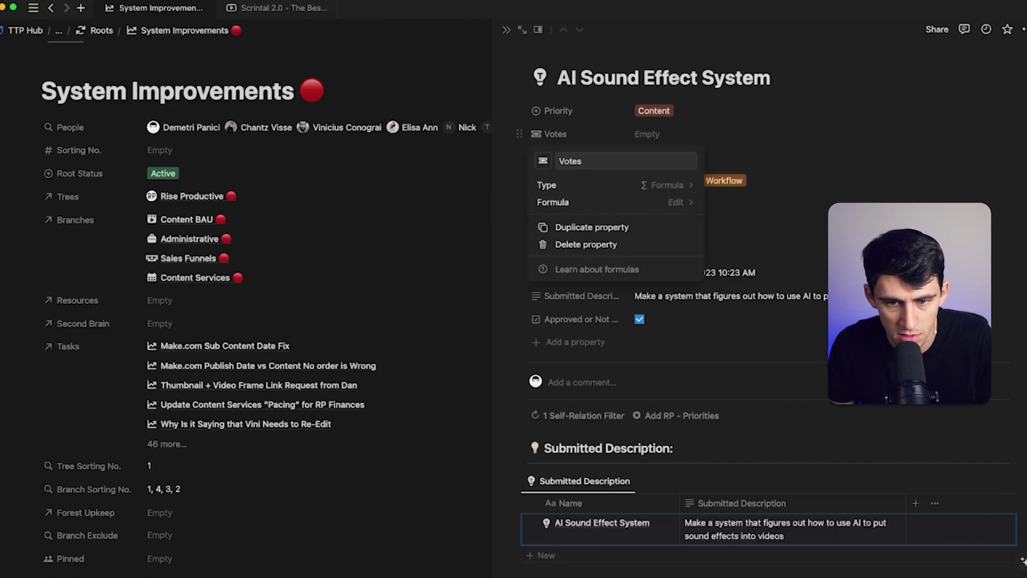
key("Escape")
Add a Person property named Voters and place it directly below Priority.
left_click(575, 342)
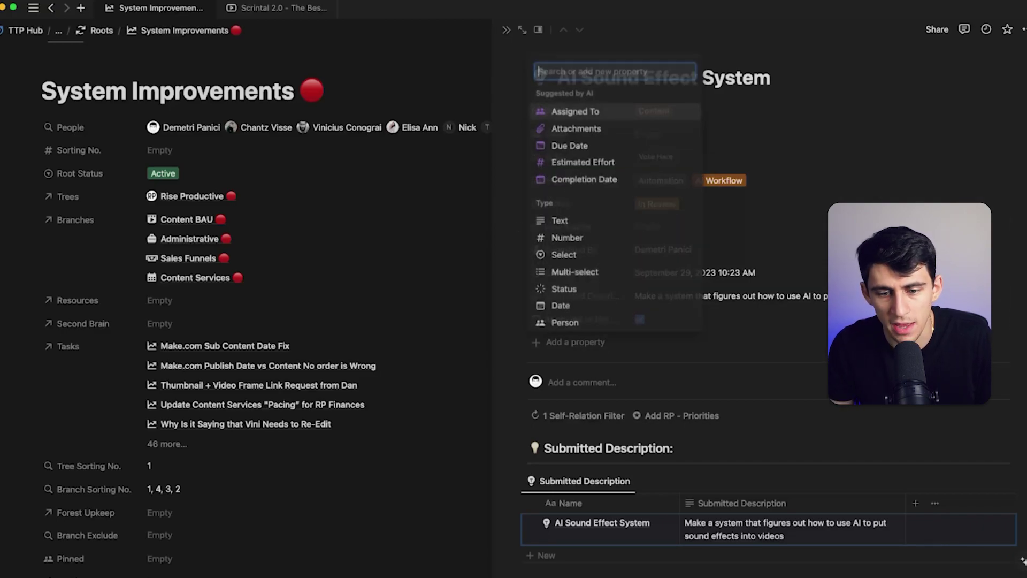
left_click(565, 322)
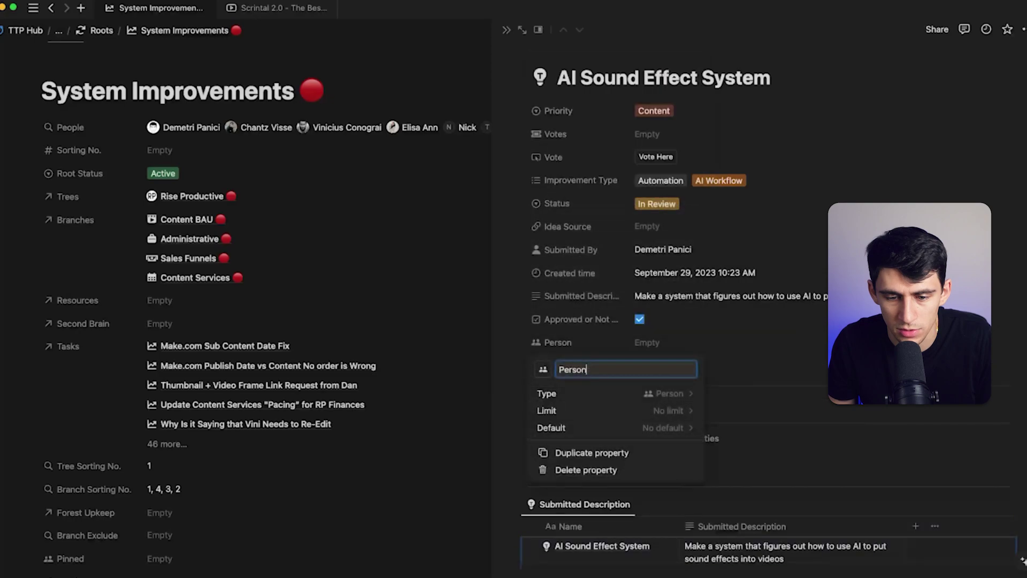
key("Return")
left_click_drag(559, 343, 557, 127)
Set the Votes formula on the AI Sound Effect System page to the Voters property.
left_click(559, 157)
left_click(557, 135)
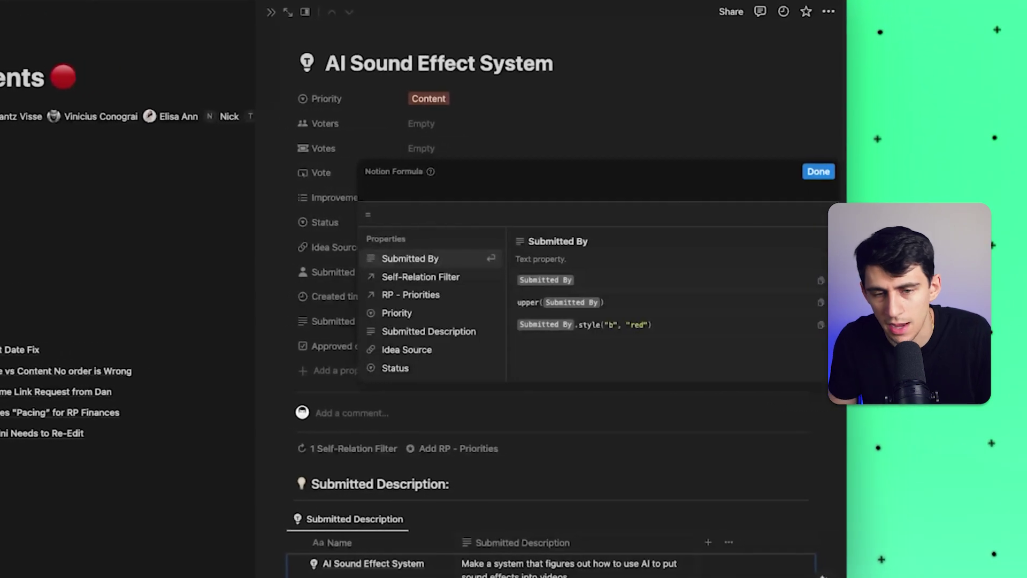
type("cou")
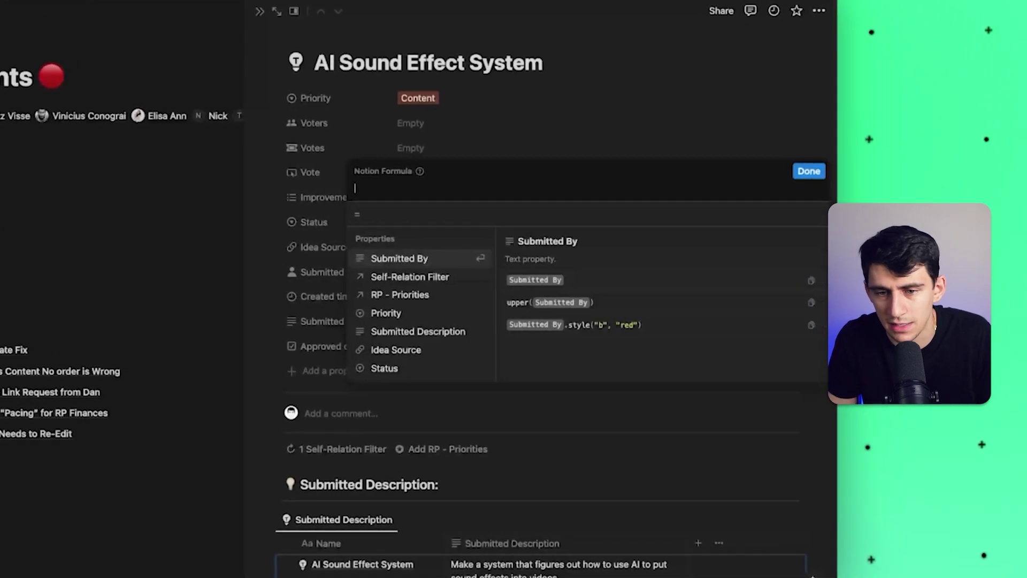
type("nt")
key("BackSpace")
key("BackSpace")
key("BackSpace")
key("BackSpace")
key("BackSpace")
type("voter")
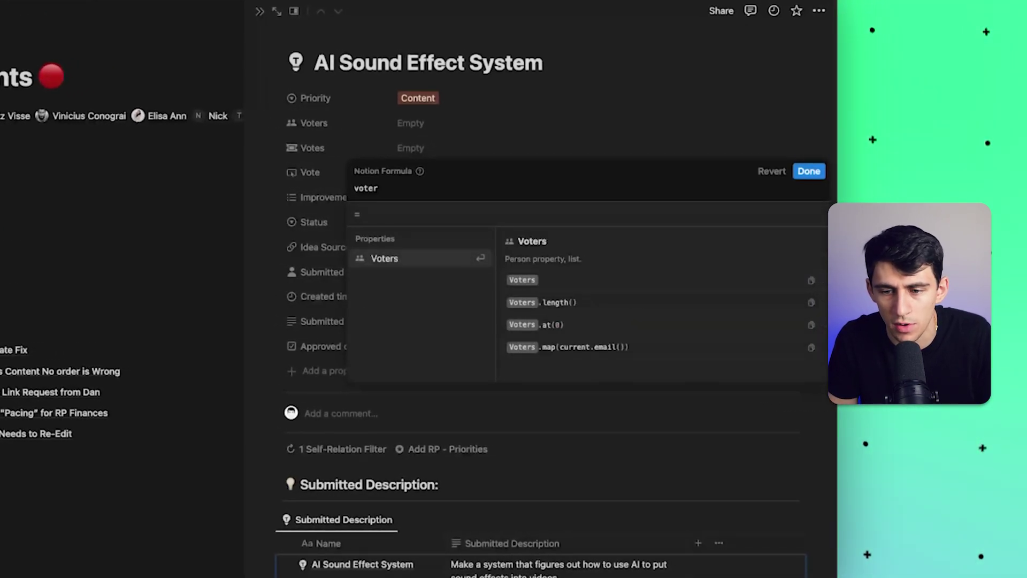
key("Return")
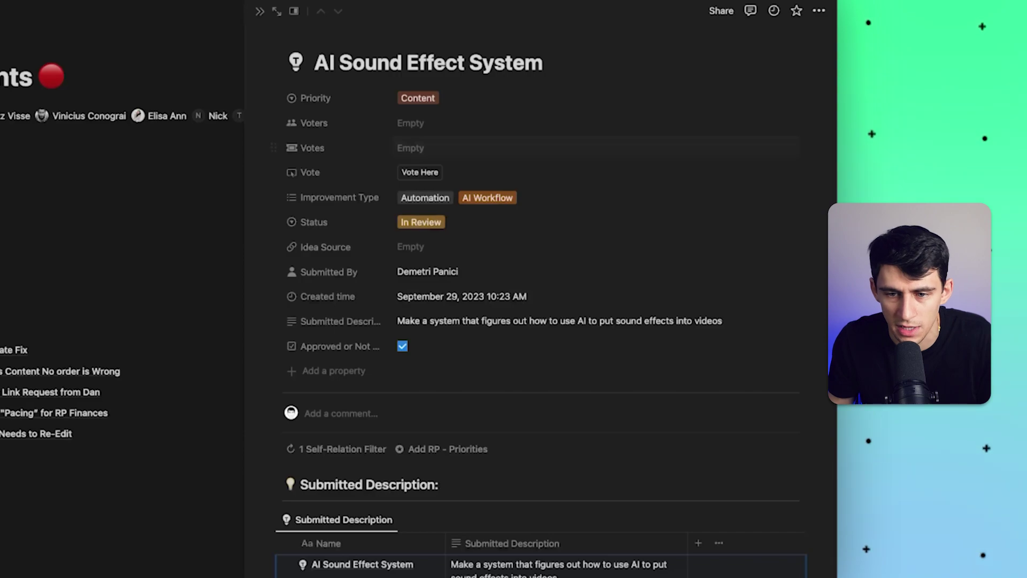
Delete the existing edit action from the Vote button property.
left_click(316, 171)
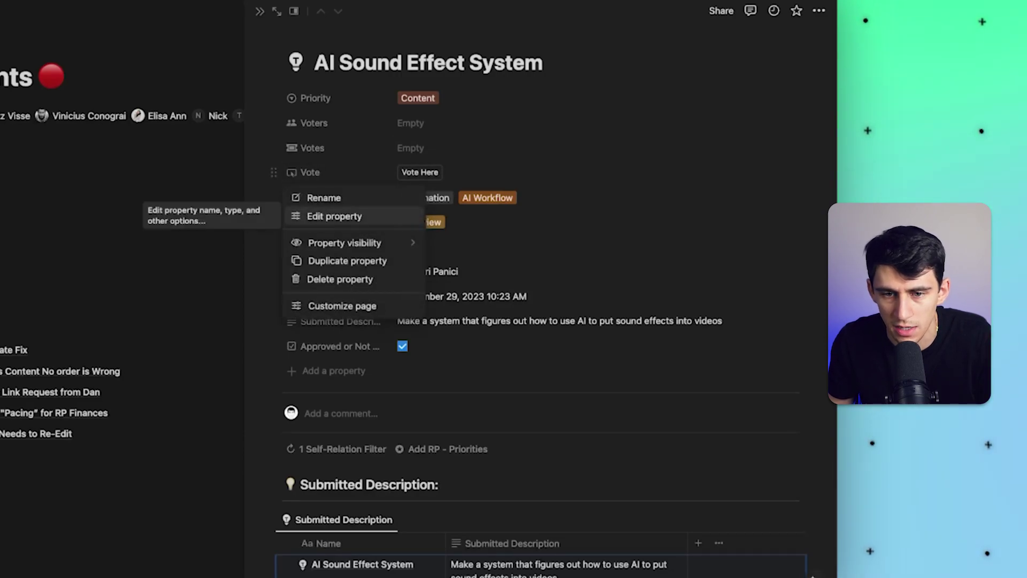
left_click(321, 214)
left_click(447, 400)
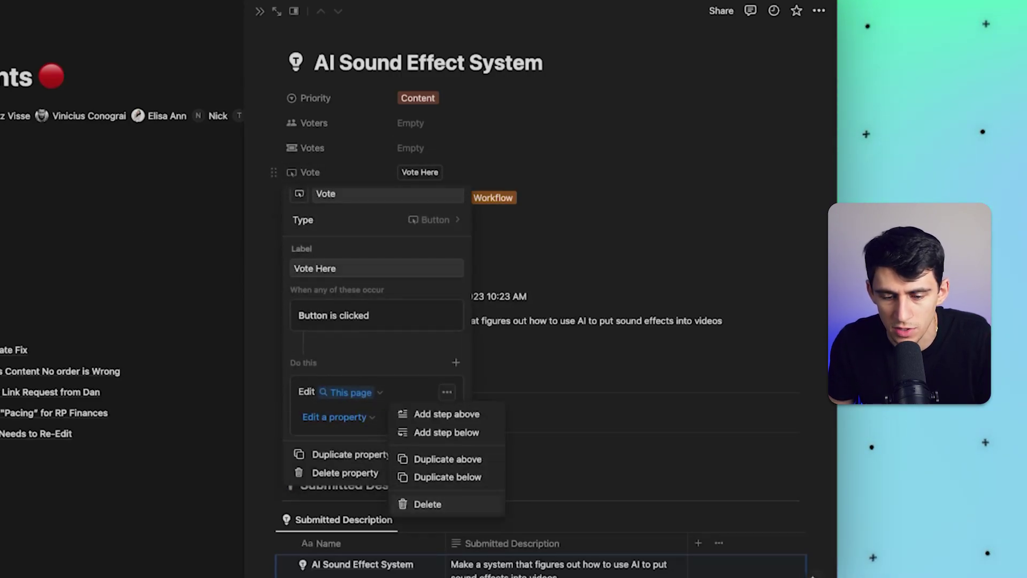
left_click(426, 502)
Add an action to the Vote button that edits Voters, with Toggle applied to the person who clicked the button.
left_click(380, 399)
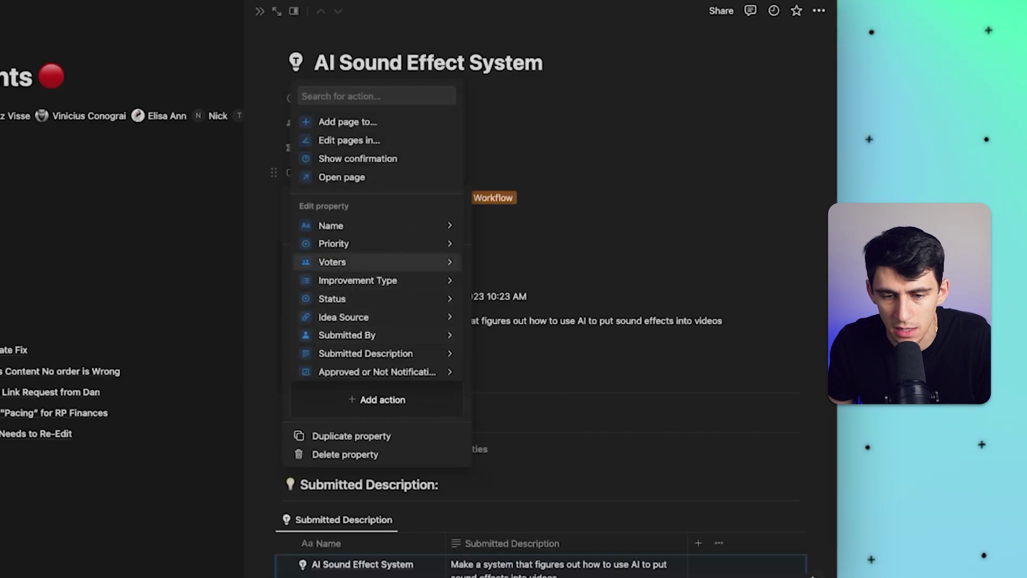
left_click(332, 262)
left_click(369, 150)
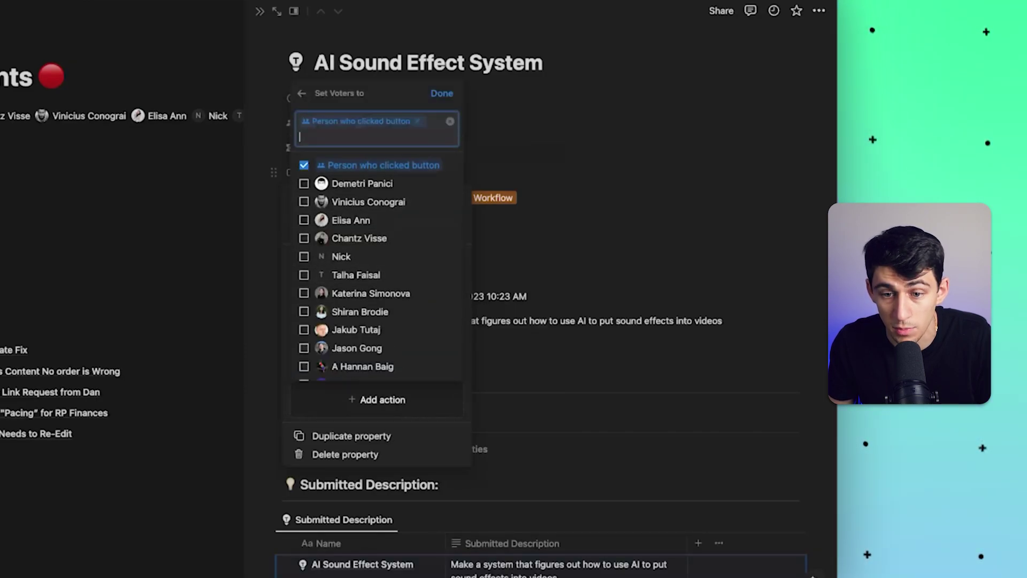
left_click(442, 94)
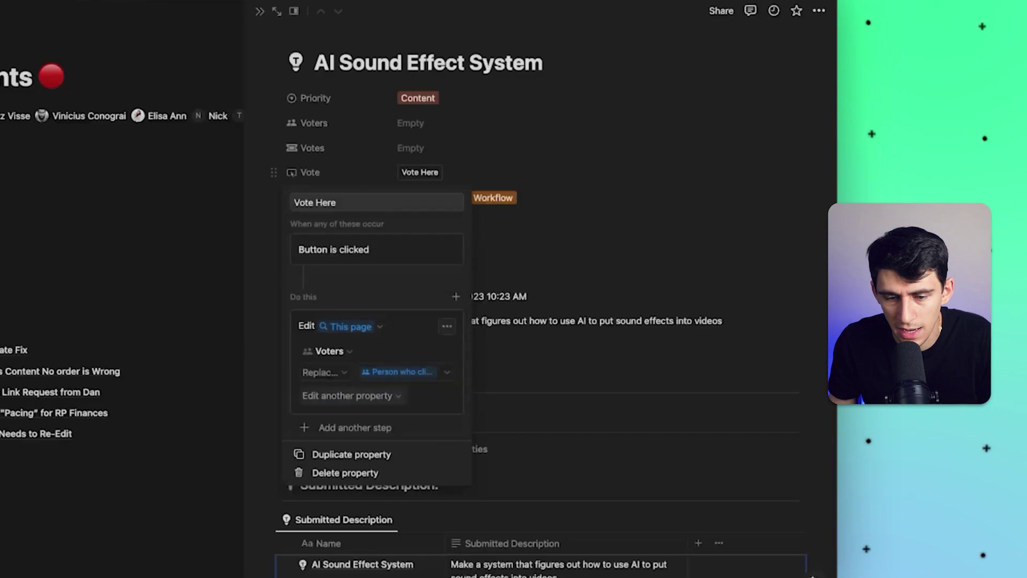
left_click(325, 372)
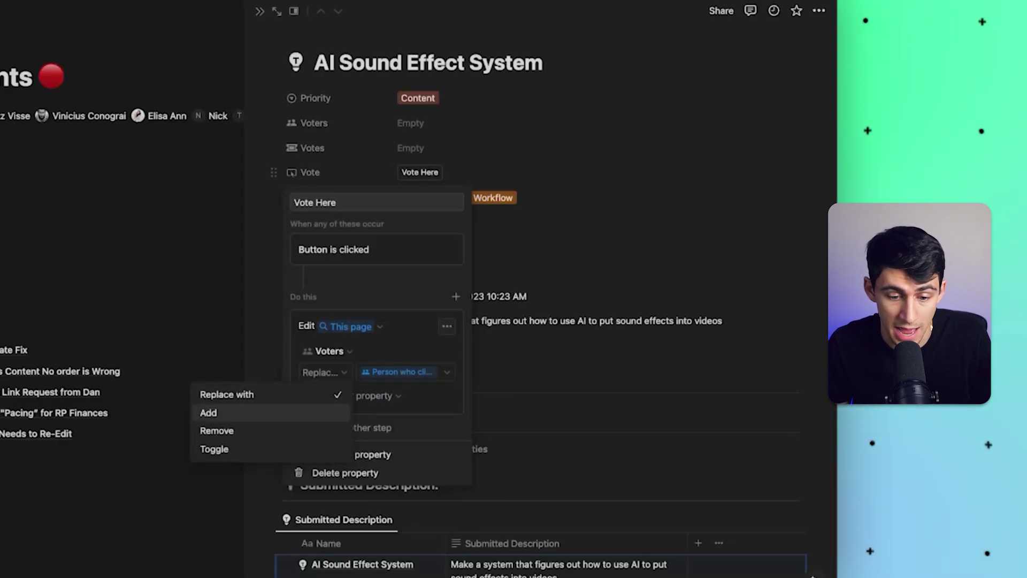
left_click(215, 449)
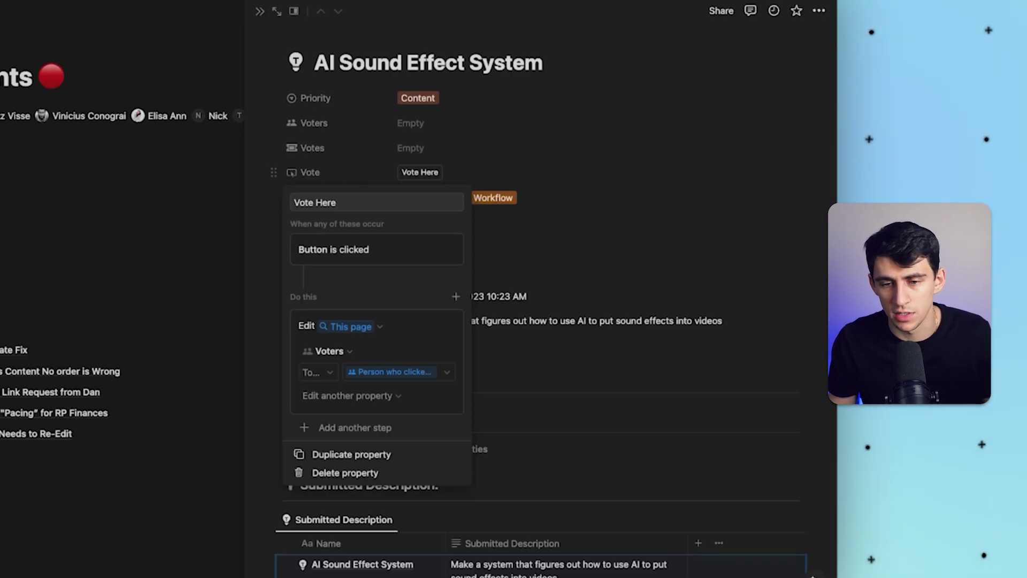
Test the Vote Here button by casting a vote for AI Sound Effect System and withdrawing it.
left_click(556, 222)
left_click(420, 173)
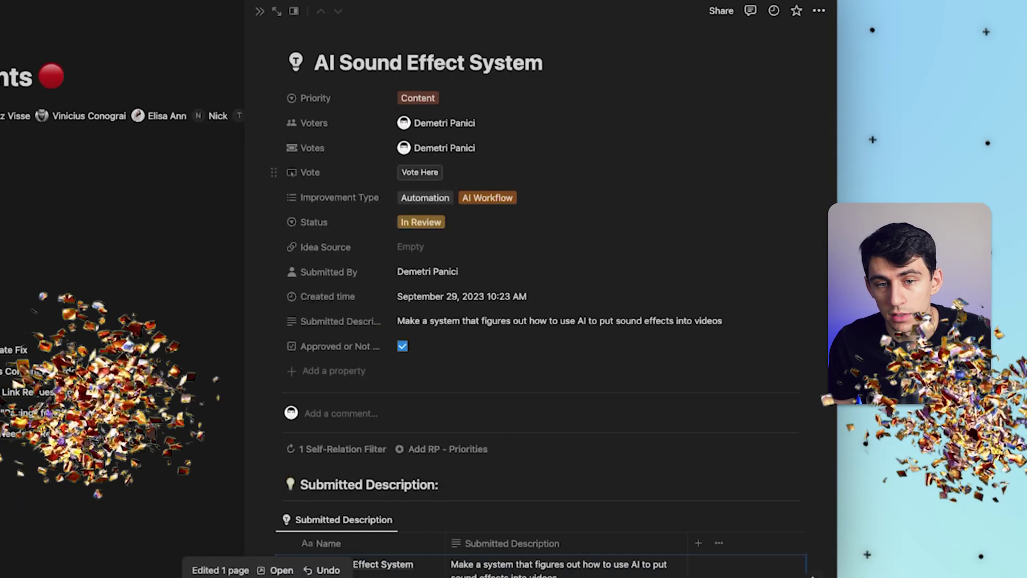
left_click(419, 173)
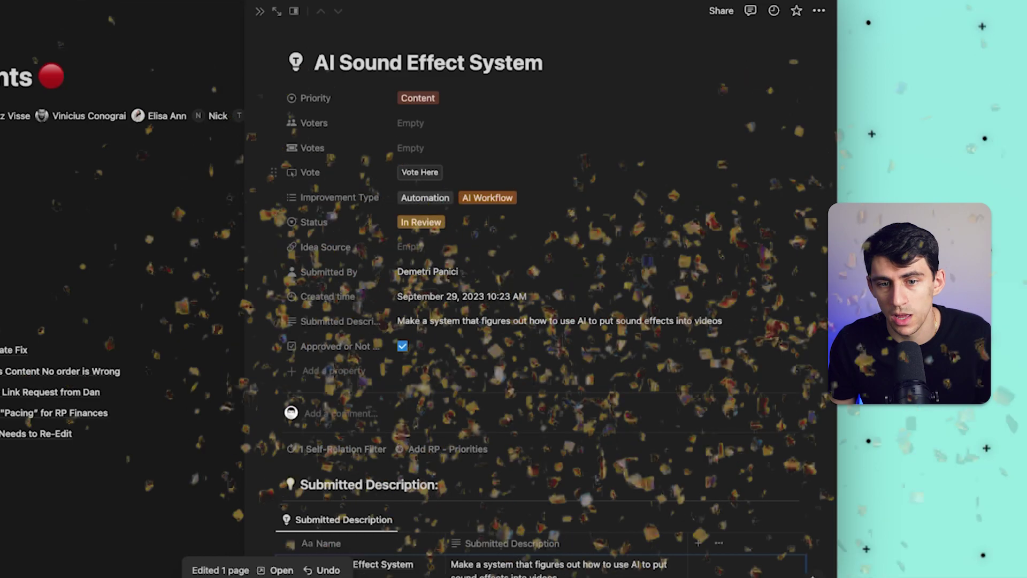
Set the Votes formula to Voters.length() so it counts the people who voted.
left_click(411, 148)
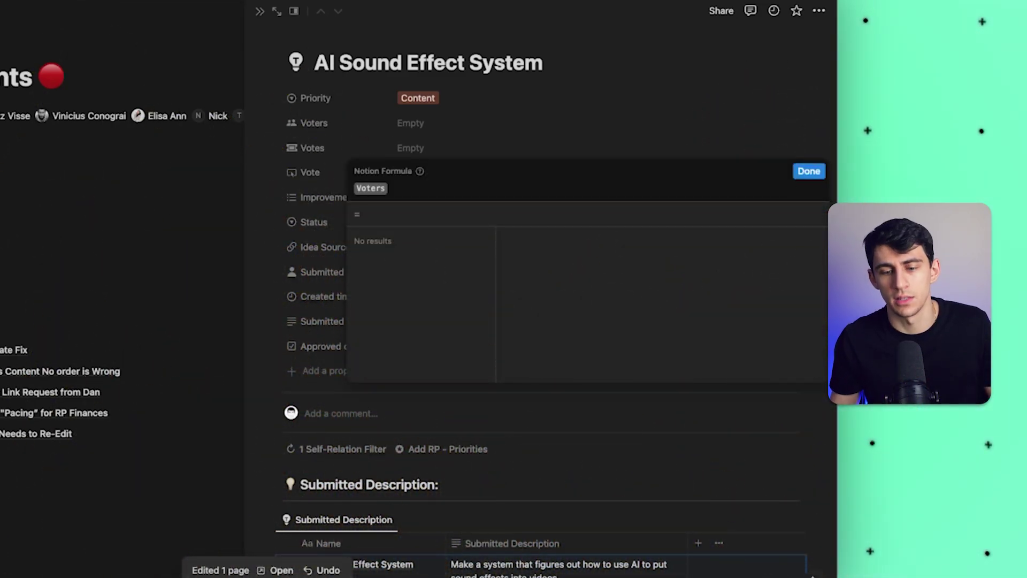
key("Left")
type("t")
key("BackSpace")
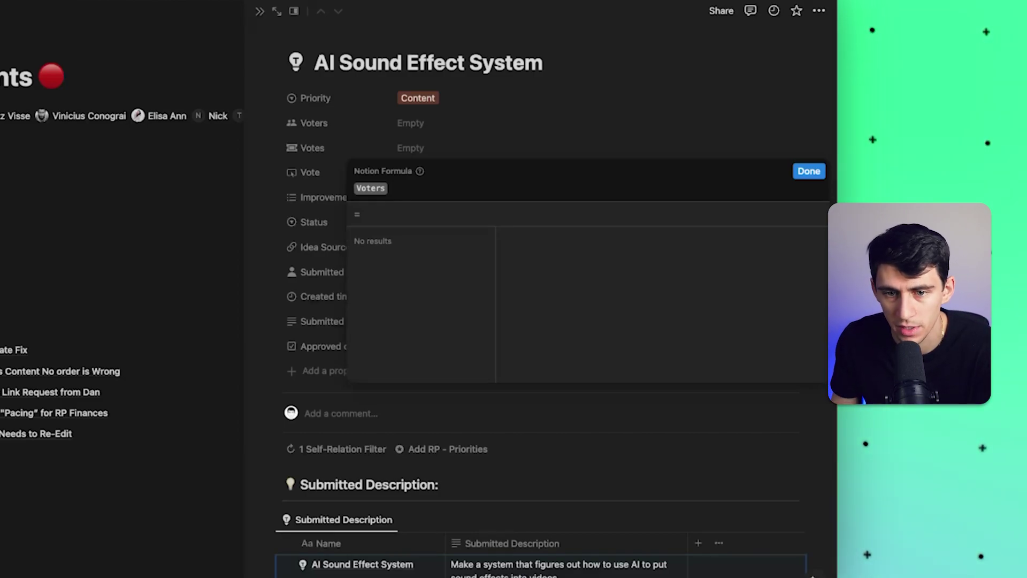
key("Escape")
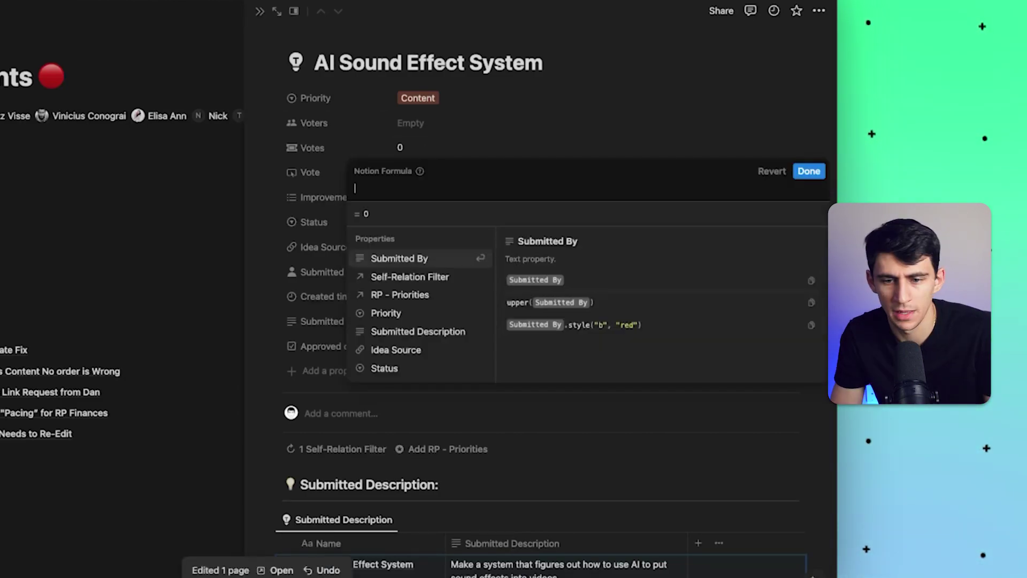
type("voter")
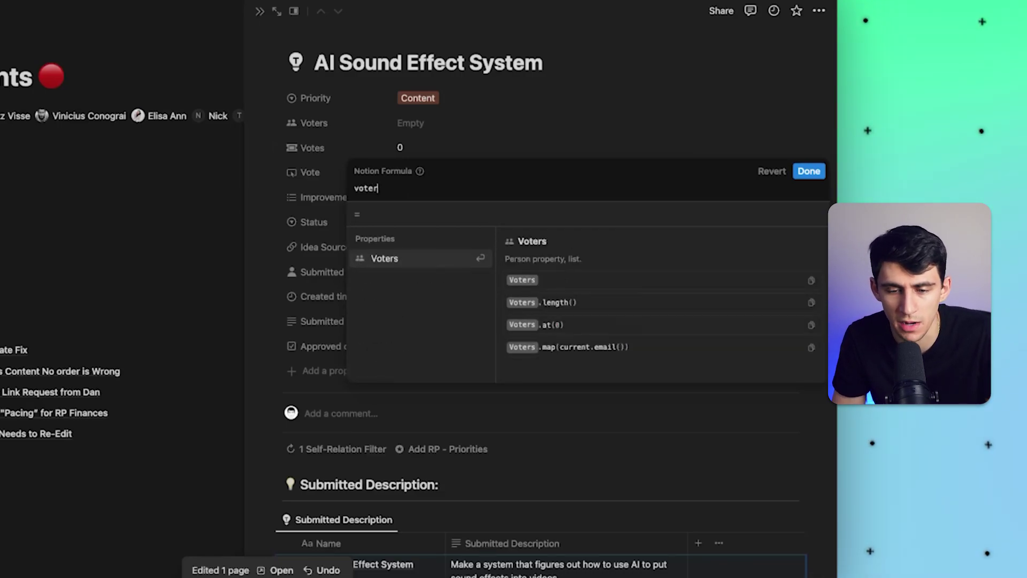
type(".")
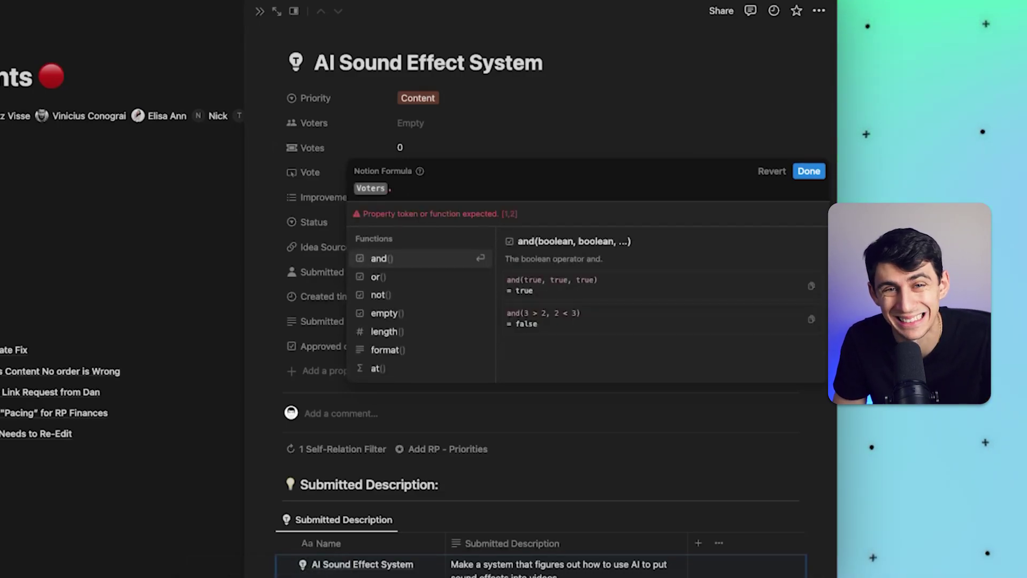
type("leng")
key("Return")
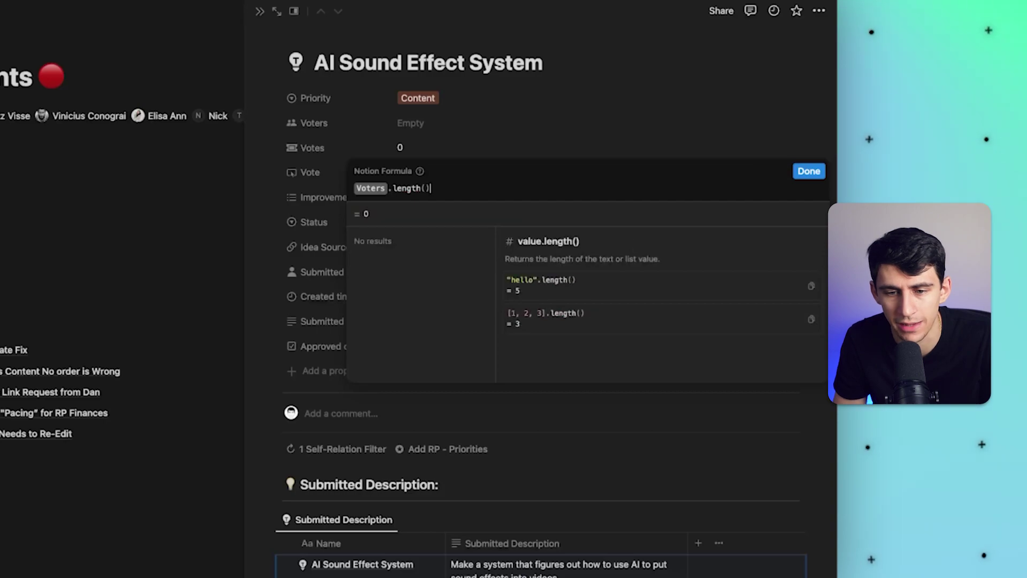
key("Return")
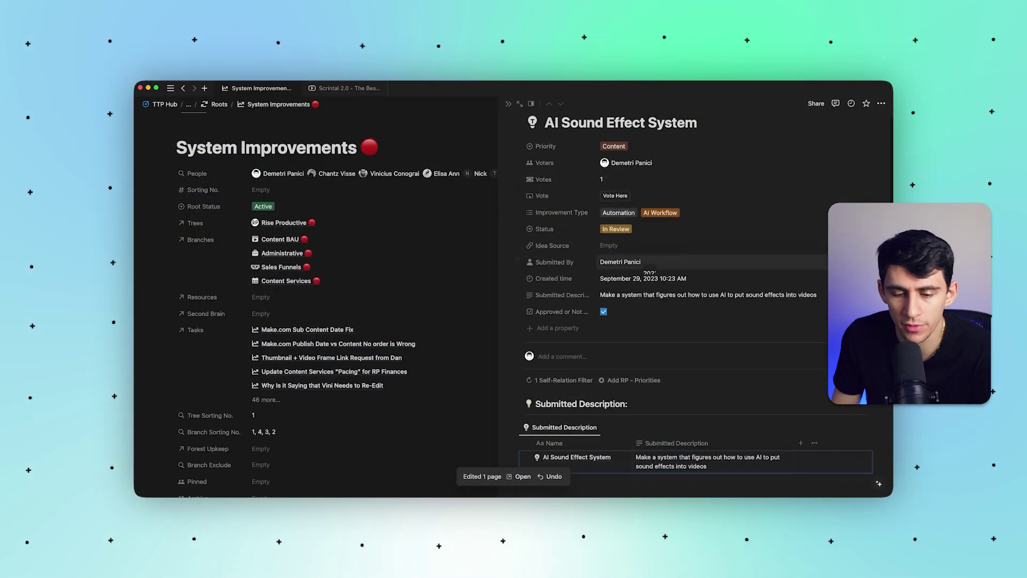
Insert a button block on the empty line between the Submitted Description table and Brainstorm Here.
scroll(649, 265, "down", 3)
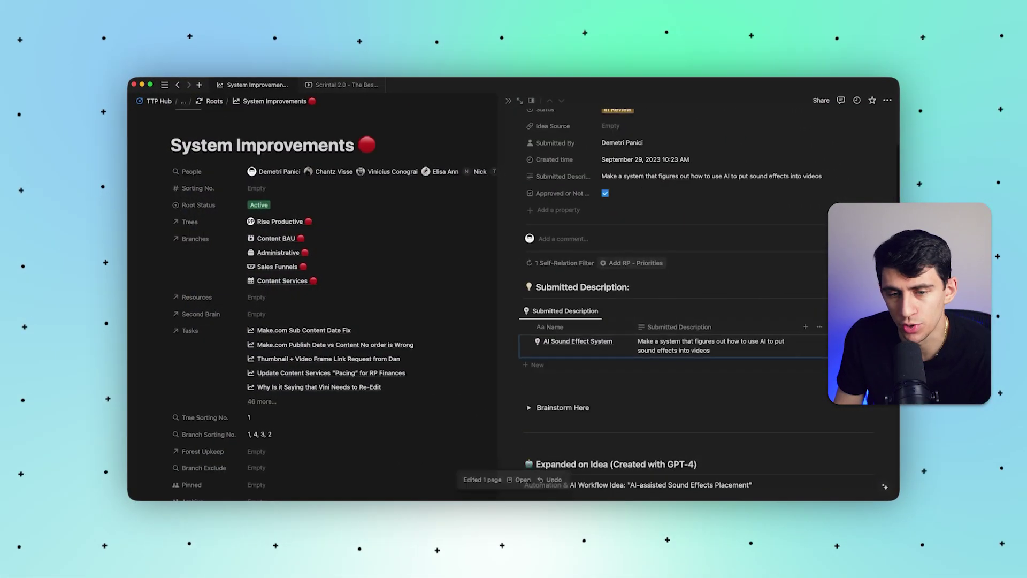
left_click(712, 392)
left_click(713, 377)
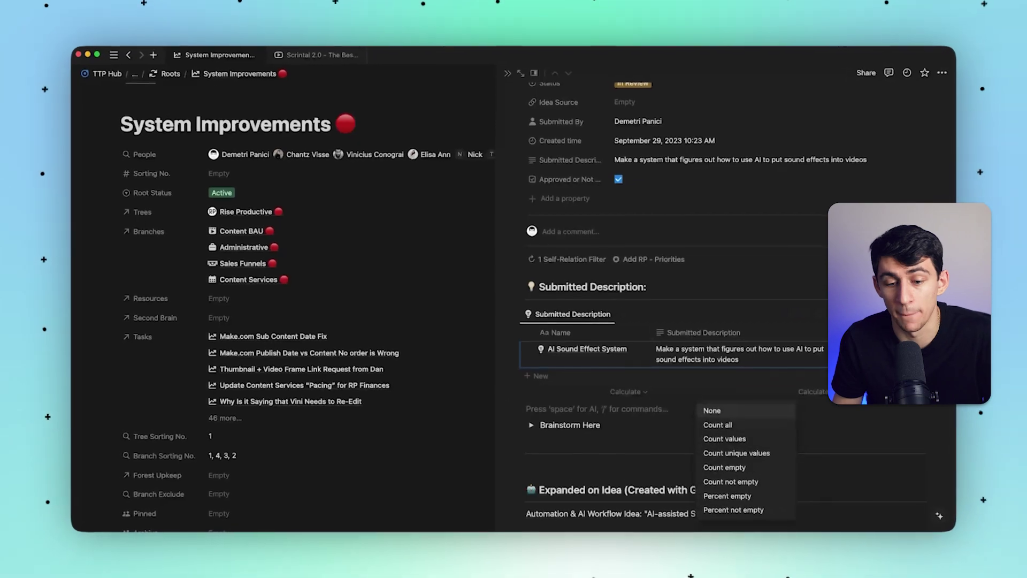
left_click(596, 409)
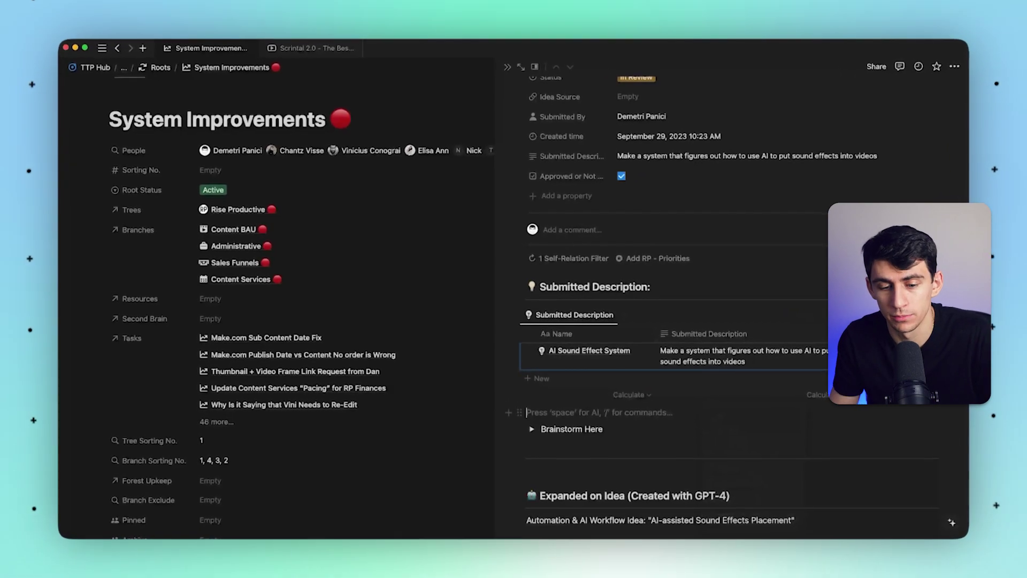
type("/button")
key("Return")
Add an action to the new button block that toggles the person who clicked it in this page's Voters property.
scroll(685, 418, "down", 2)
left_click(686, 454)
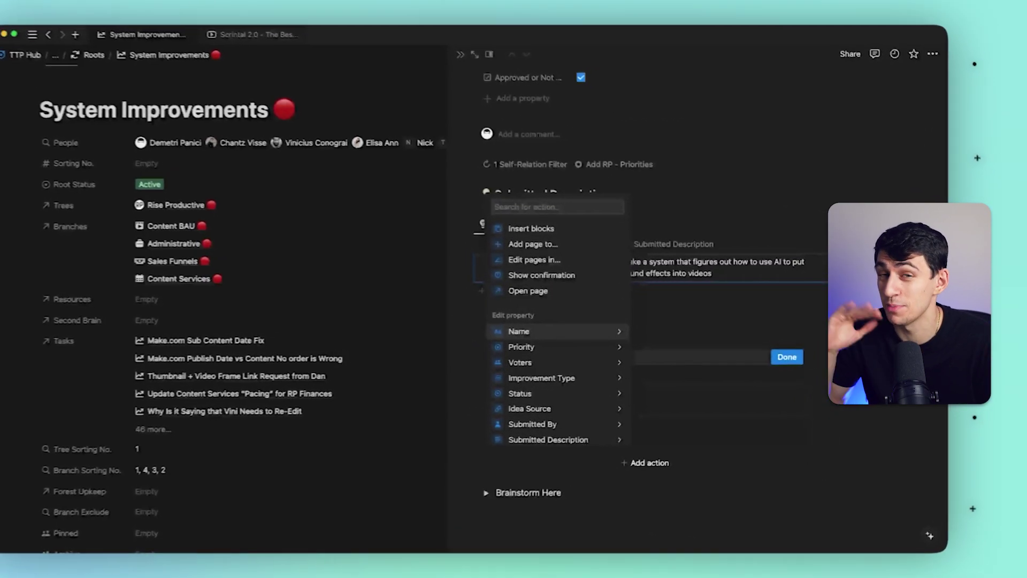
key("Down")
key("Down")
key("Down")
key("Up")
key("Return")
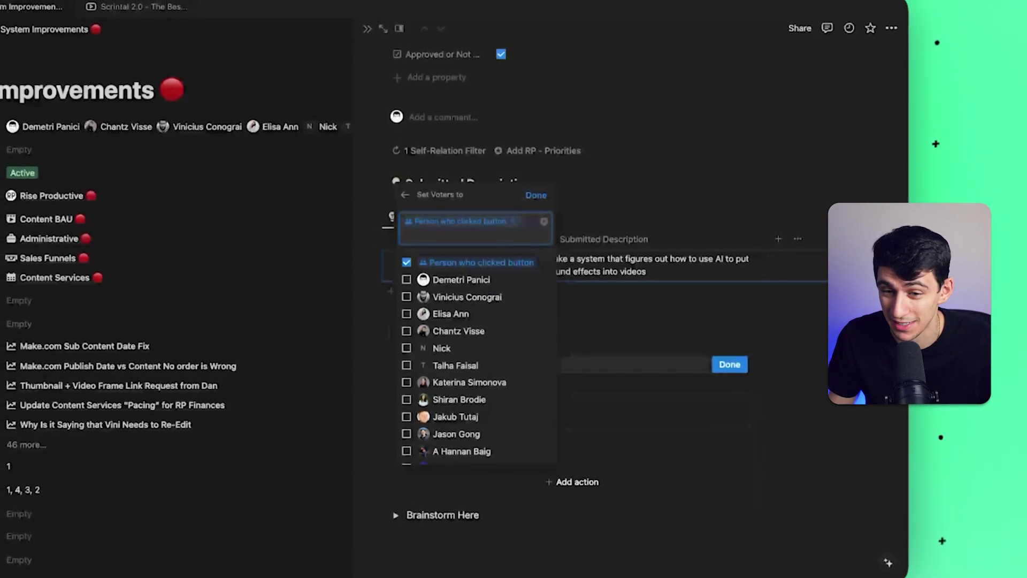
key("Escape")
left_click(542, 422)
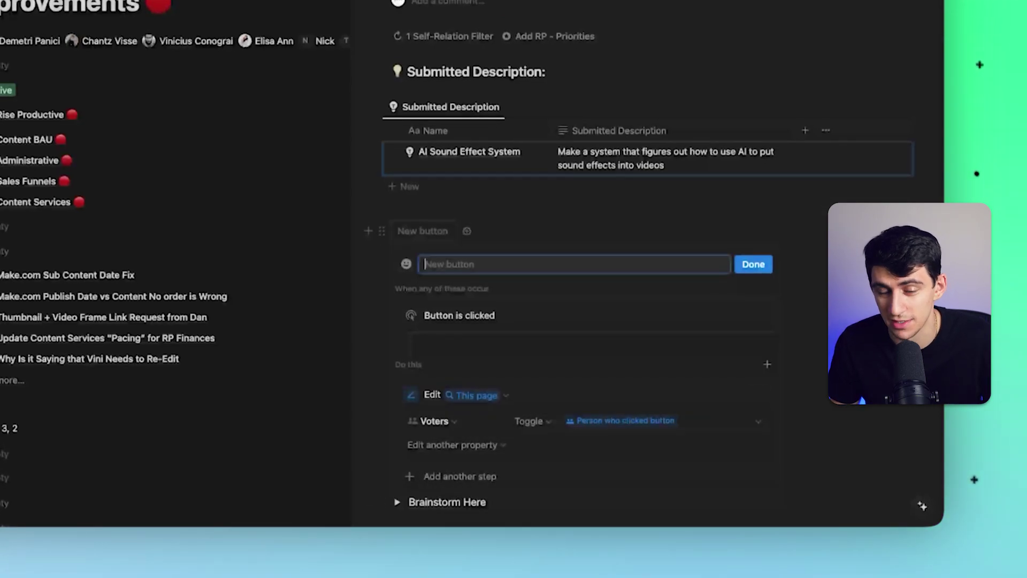
Name the button block Vote Here, give it a ticket icon and save it.
scroll(615, 267, "up", 5)
type("Vote")
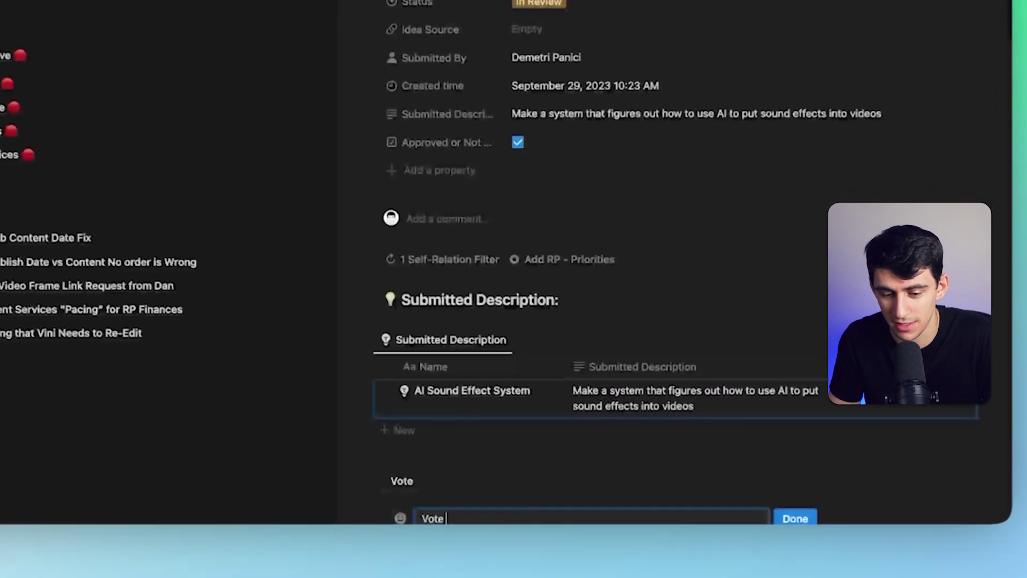
type(" Here")
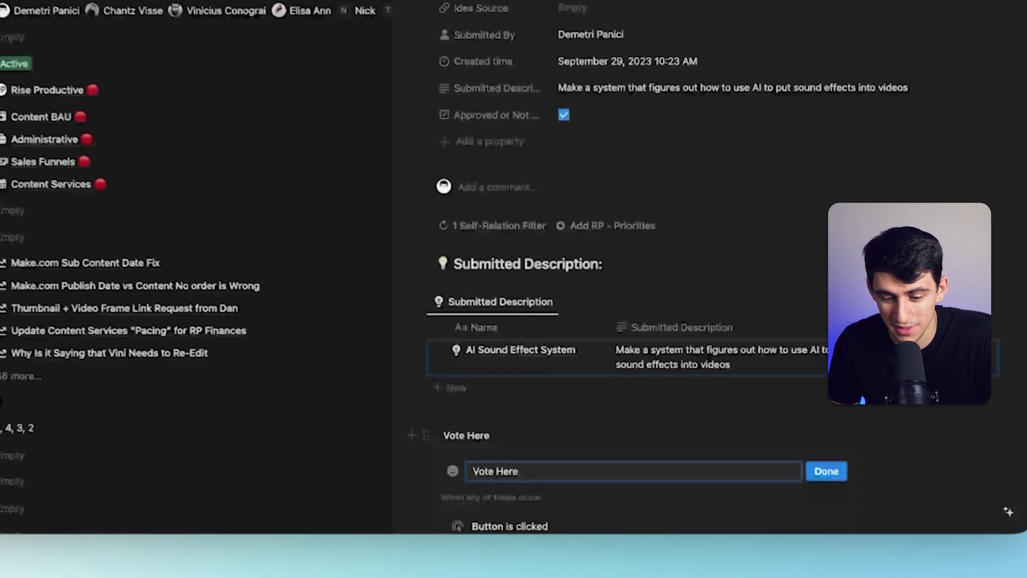
left_click(453, 470)
type("ticket")
key("Return")
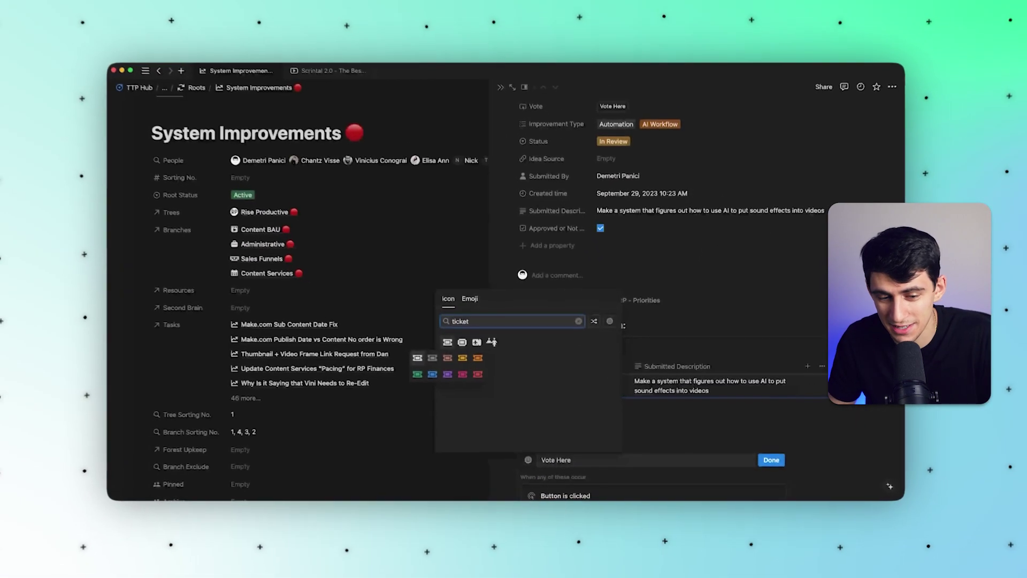
key("Return")
left_click(772, 460)
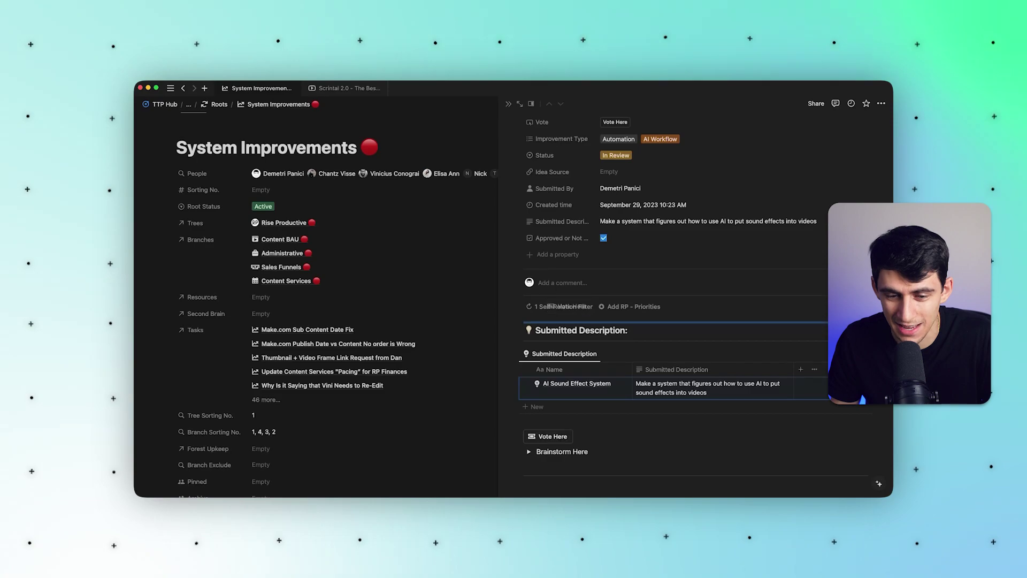
scroll(668, 295, "up", 3)
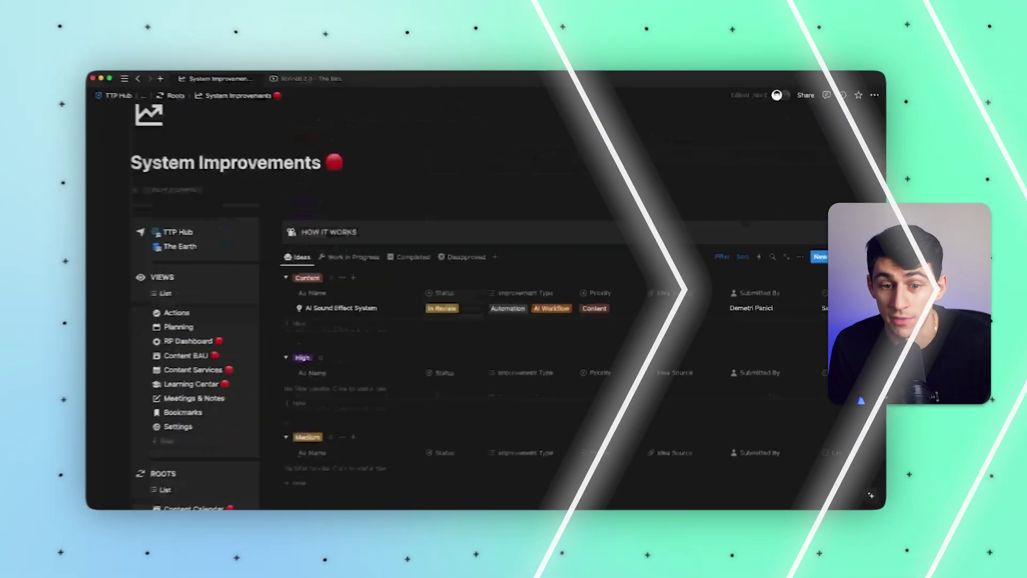
Show the Vote button property in the Ideas table and place it between Improvement Type and Priority.
scroll(482, 321, "up", 1)
left_click(800, 257)
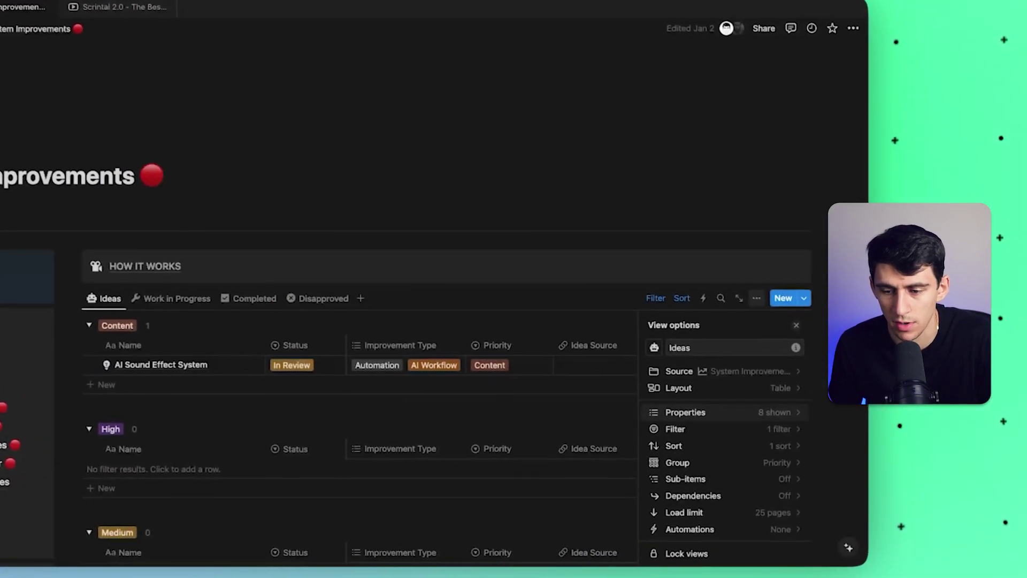
left_click(700, 412)
type("but")
key("BackSpace")
key("BackSpace")
key("BackSpace")
type("vote")
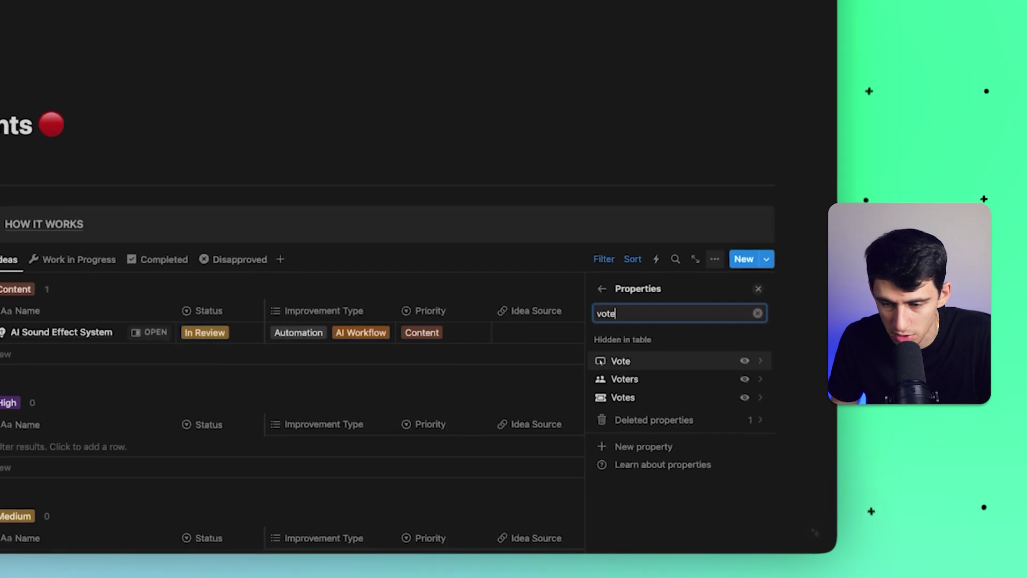
scroll(679, 416, "down", 3)
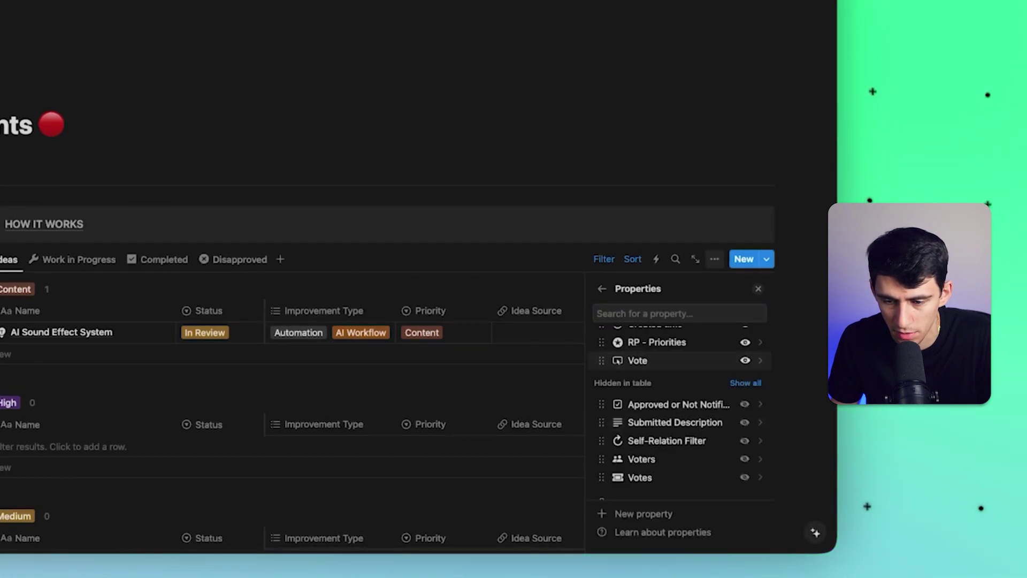
left_click_drag(601, 360, 601, 355)
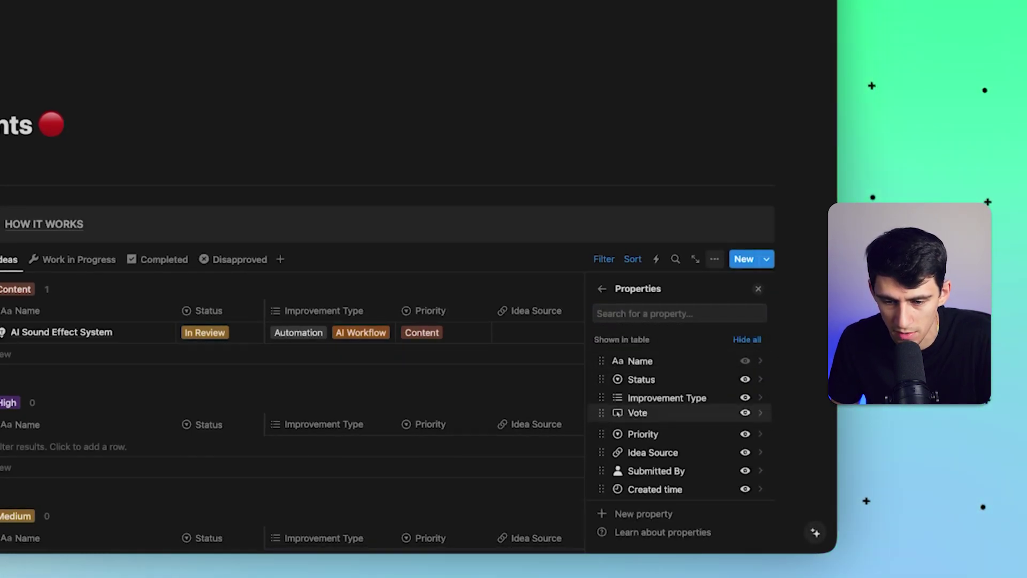
left_click_drag(527, 310, 461, 310)
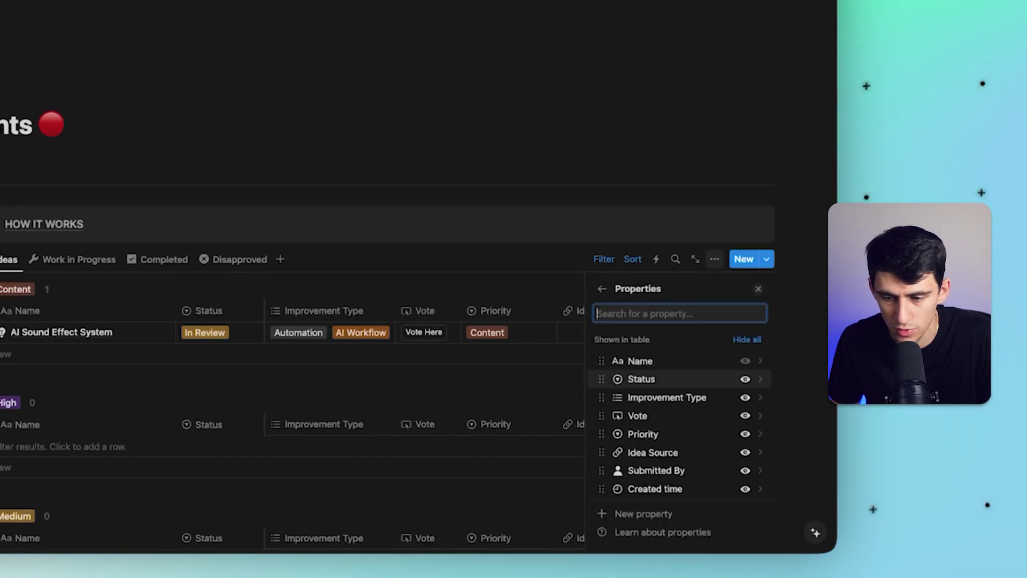
Show the Votes property in the Ideas table, place it directly before Vote and narrow its column.
type("vote")
left_click(744, 422)
scroll(745, 402, "down", 2)
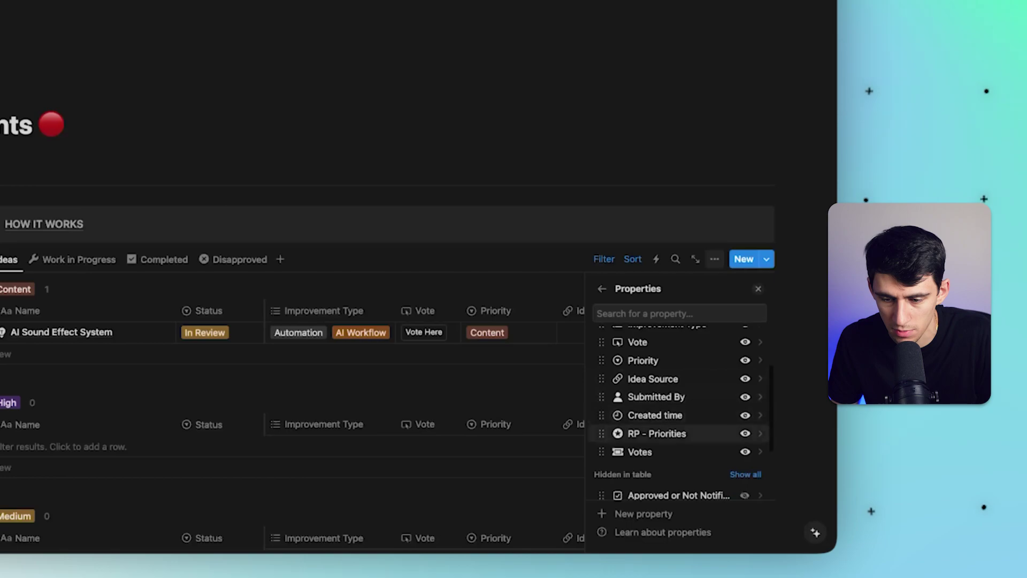
left_click_drag(601, 433, 601, 360)
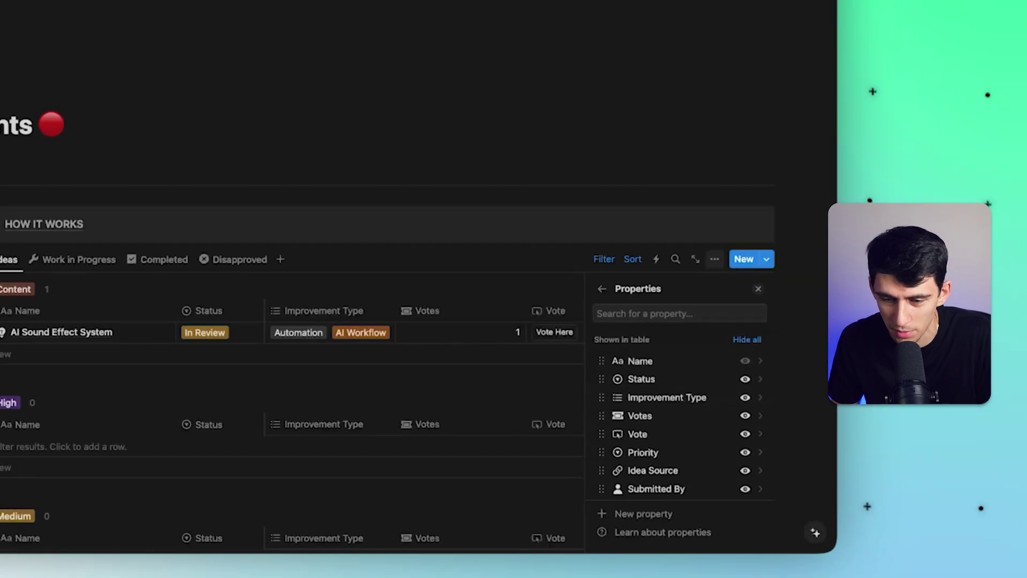
left_click(503, 311)
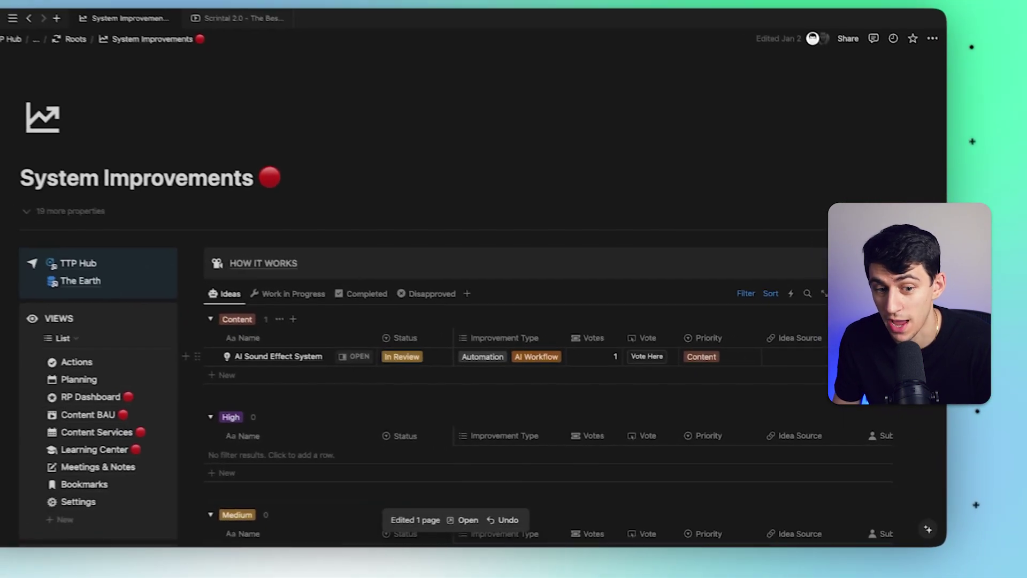
Open the AI Sound Effect System page and review the trigger and Voters action of its Vote Here button block.
left_click(355, 356)
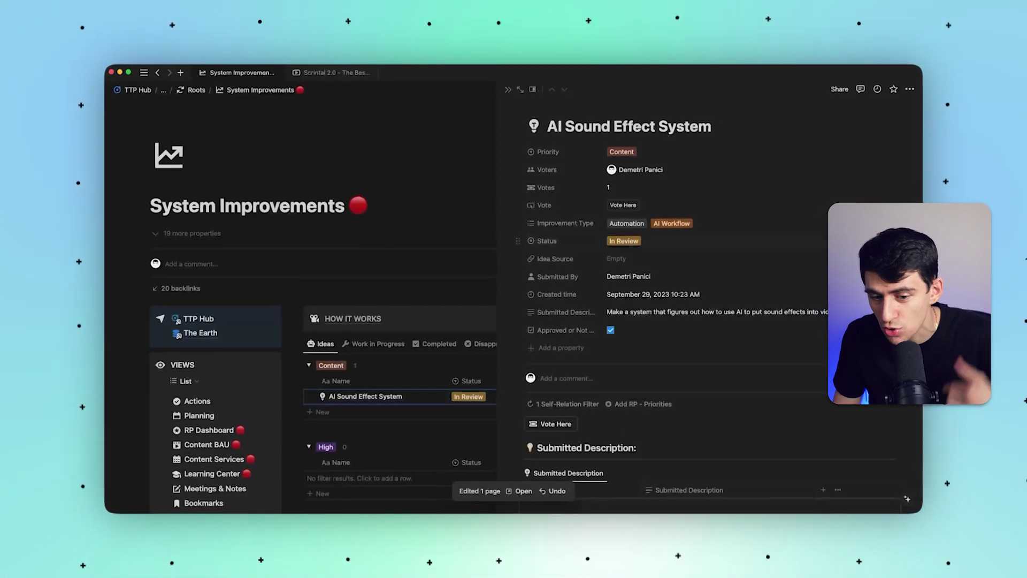
scroll(706, 434, "down", 1)
left_click(585, 391)
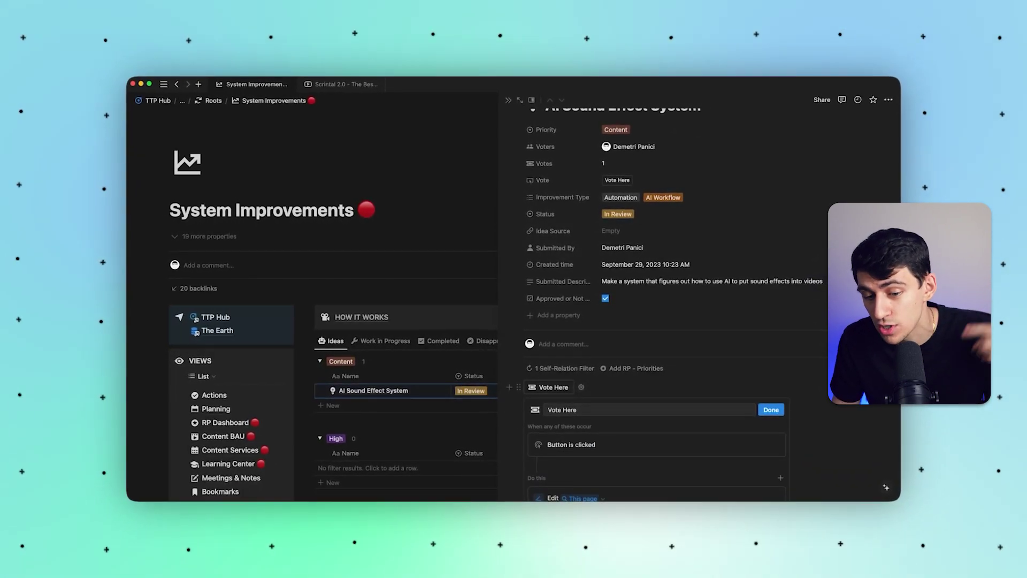
scroll(658, 431, "down", 1)
key("Escape")
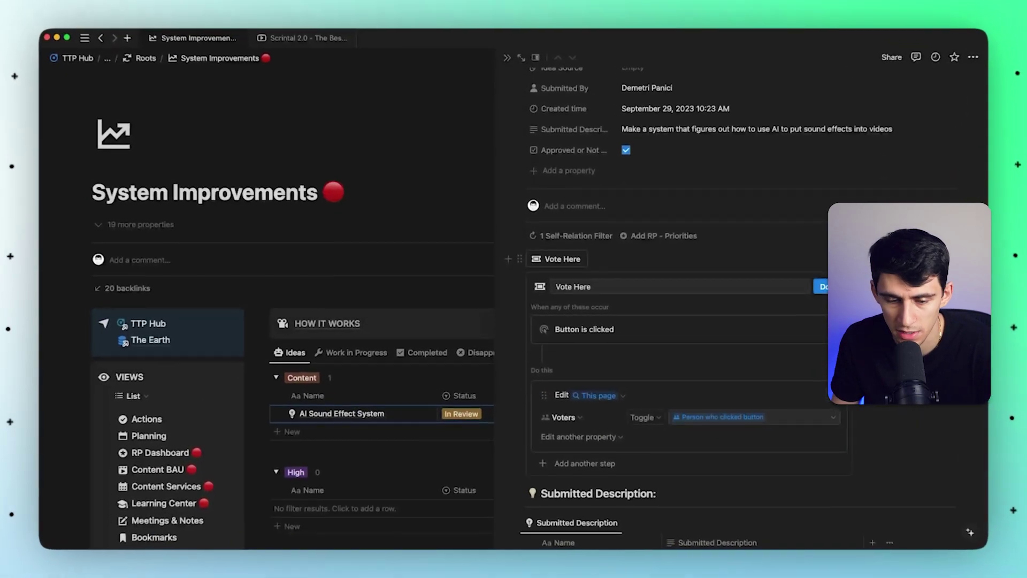
left_click(570, 413)
type("sRW")
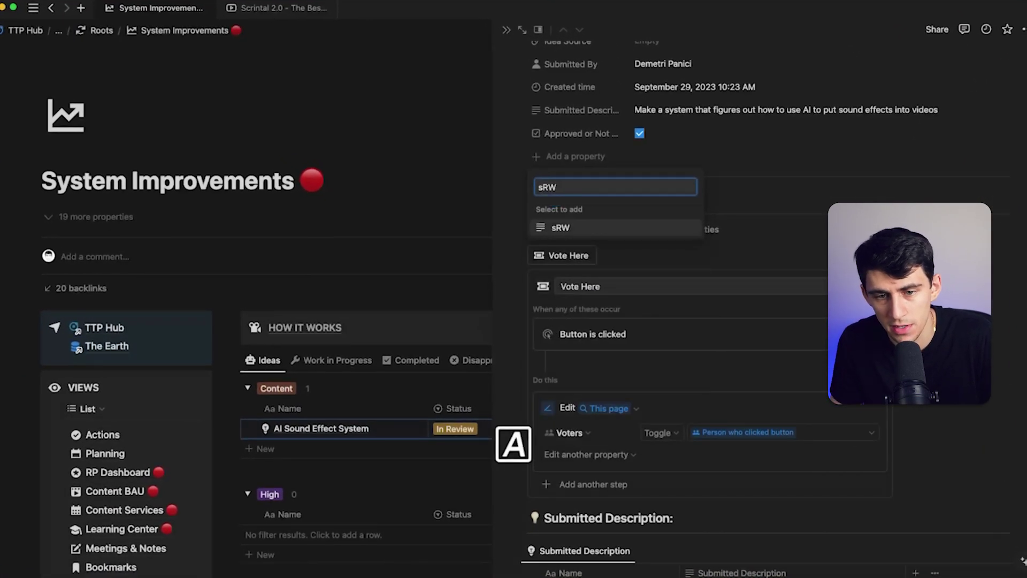
key("Return")
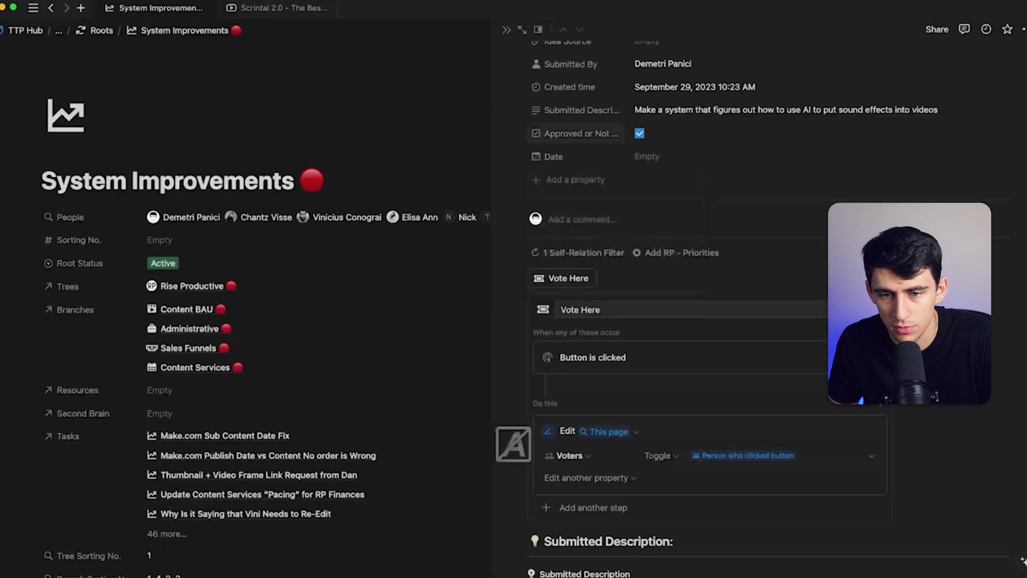
left_click(605, 279)
left_click(605, 278)
scroll(668, 422, "down", 1)
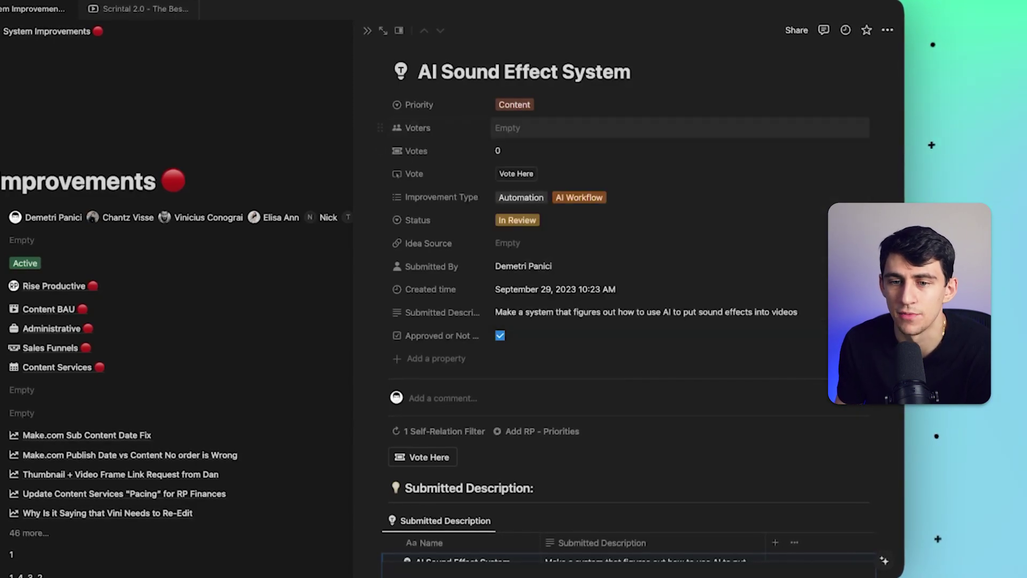
Check the Voters and Votes properties on the AI Sound Effect System page, and close the page.
key("Up")
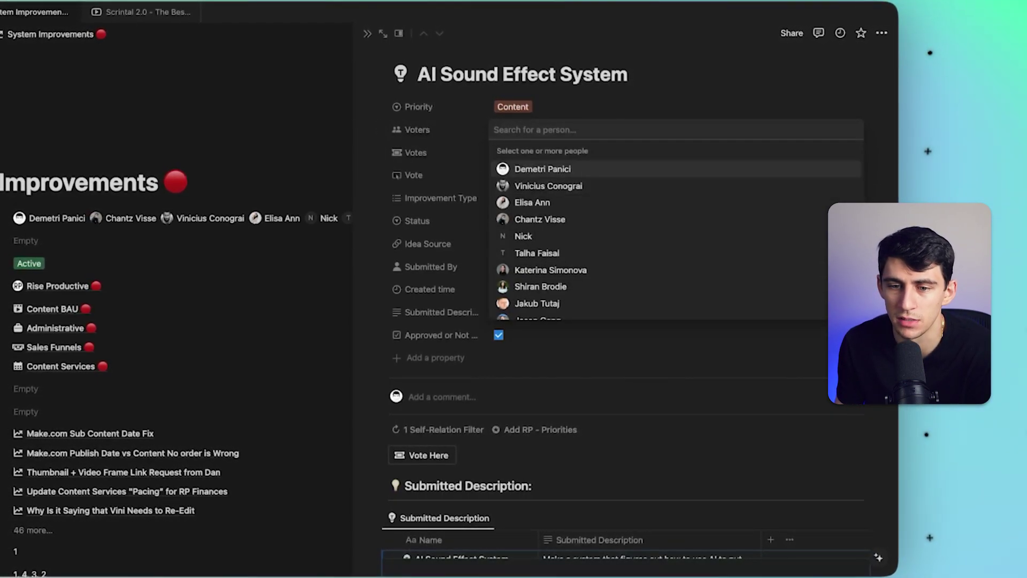
key("Escape")
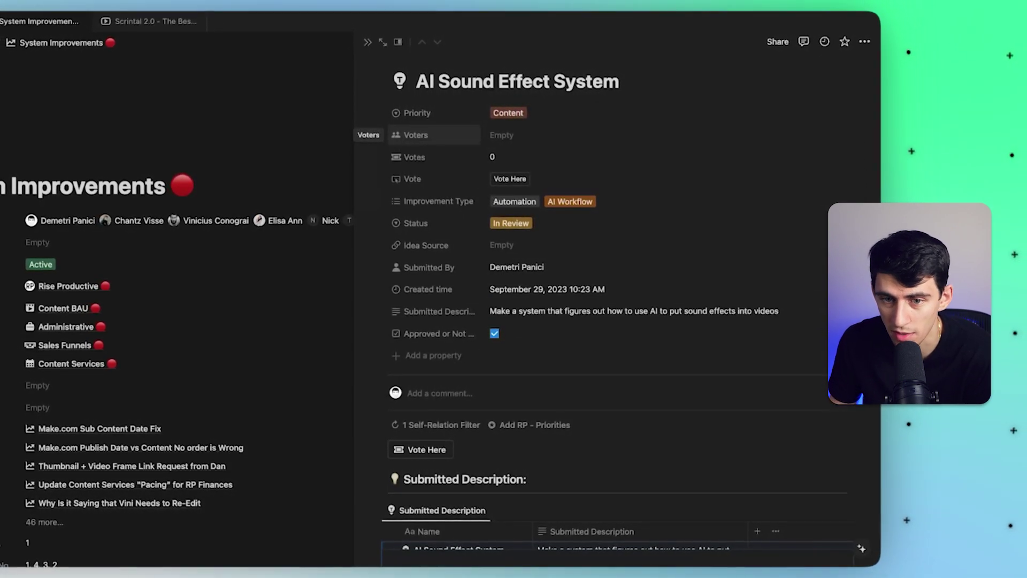
left_click(493, 156)
key("Escape")
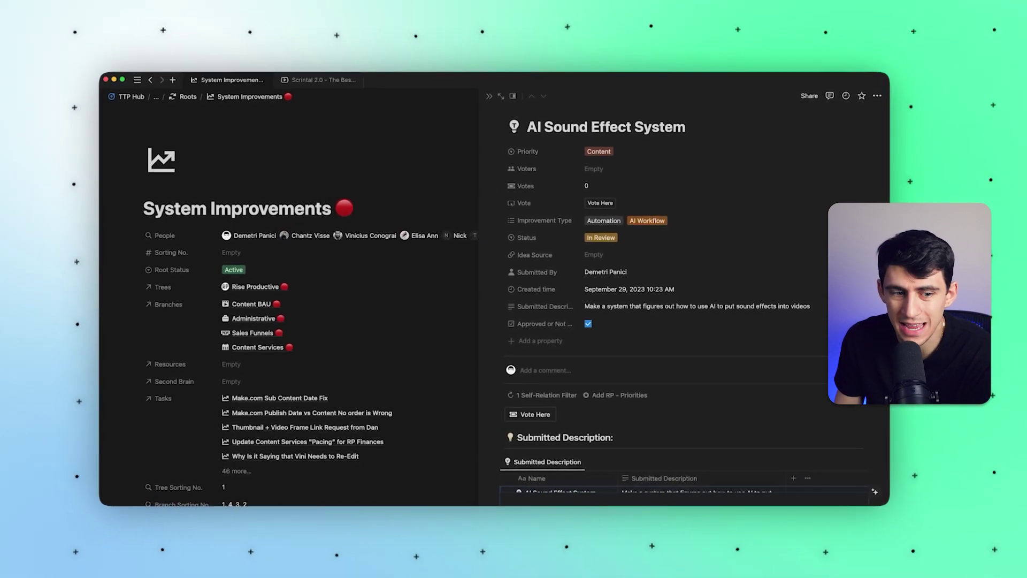
key("Escape")
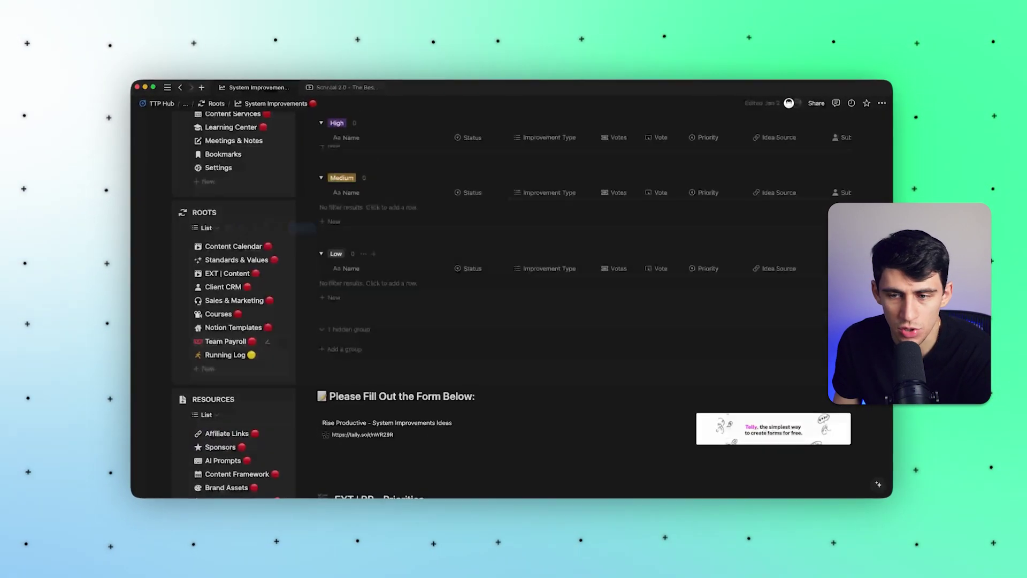
scroll(534, 321, "up", 4)
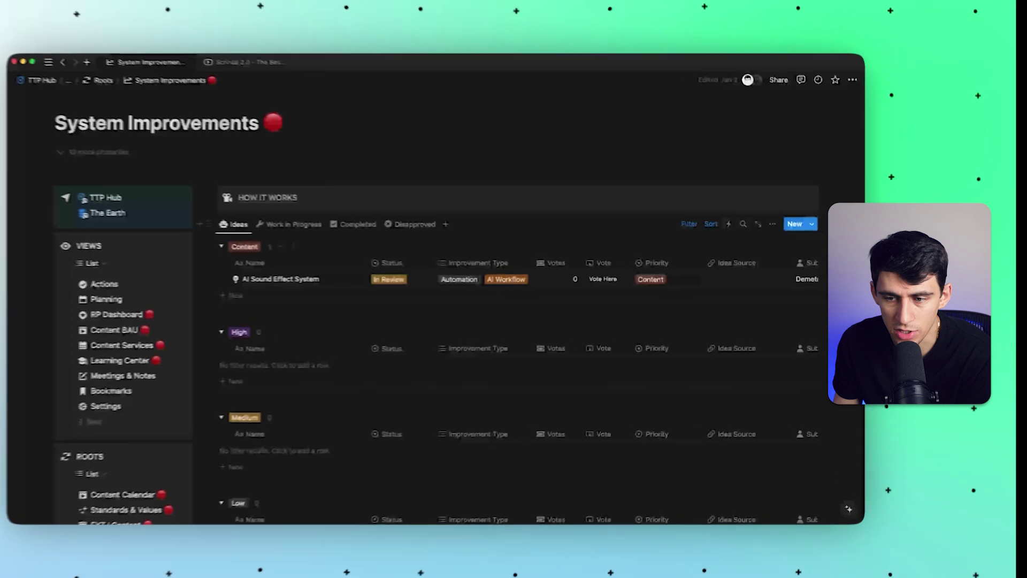
left_click(772, 231)
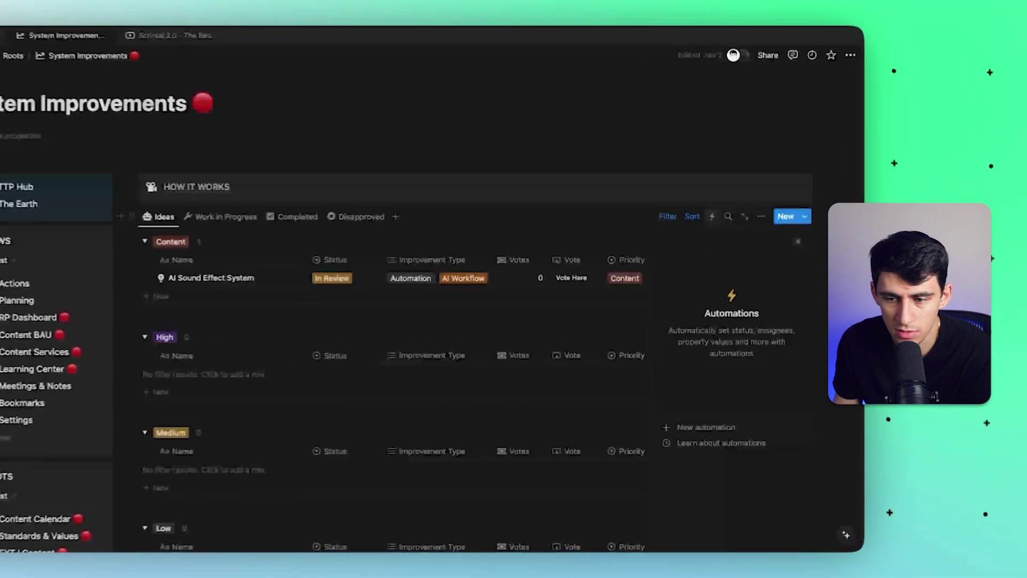
left_click(708, 433)
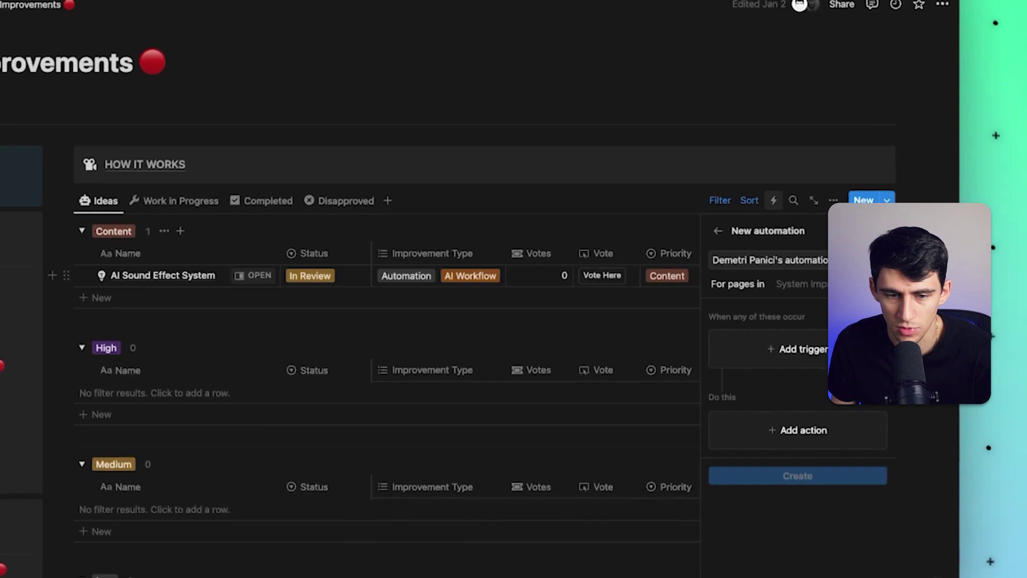
key("Escape")
key("Return")
Edit the Vote button property's action on this page so it sets Status to Completed.
left_click(595, 254)
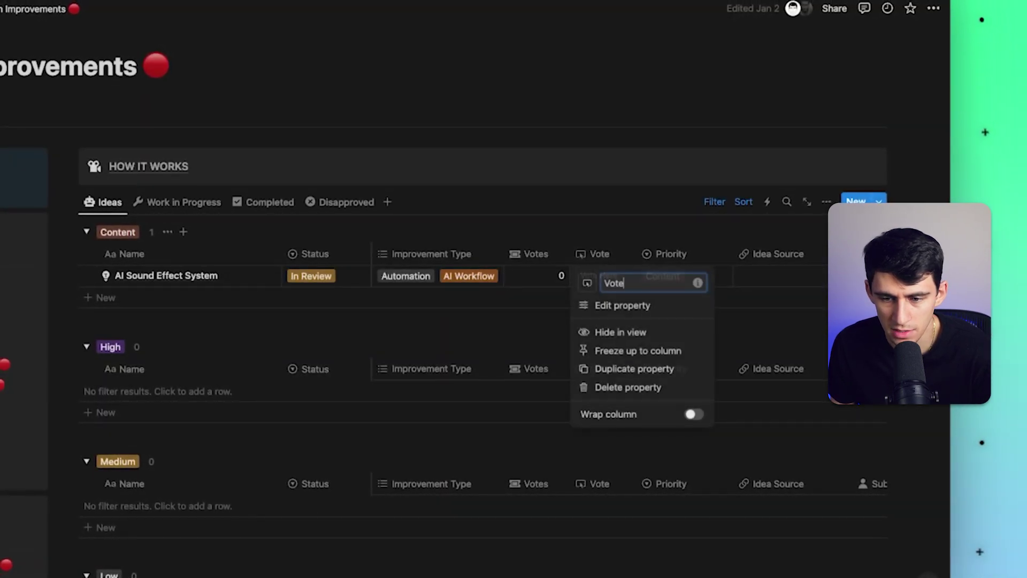
left_click(621, 305)
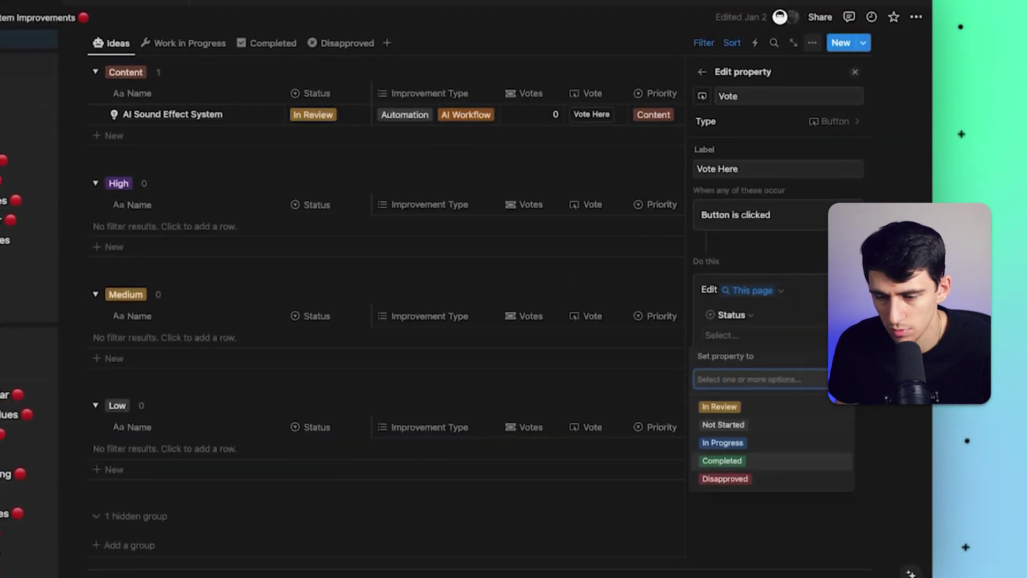
left_click(721, 460)
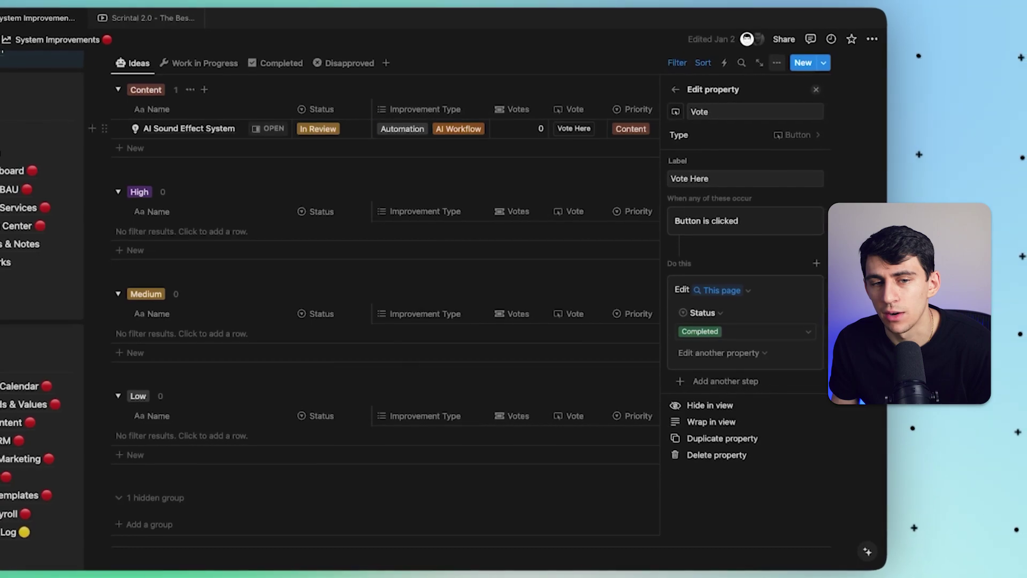
left_click(330, 125)
key("Escape")
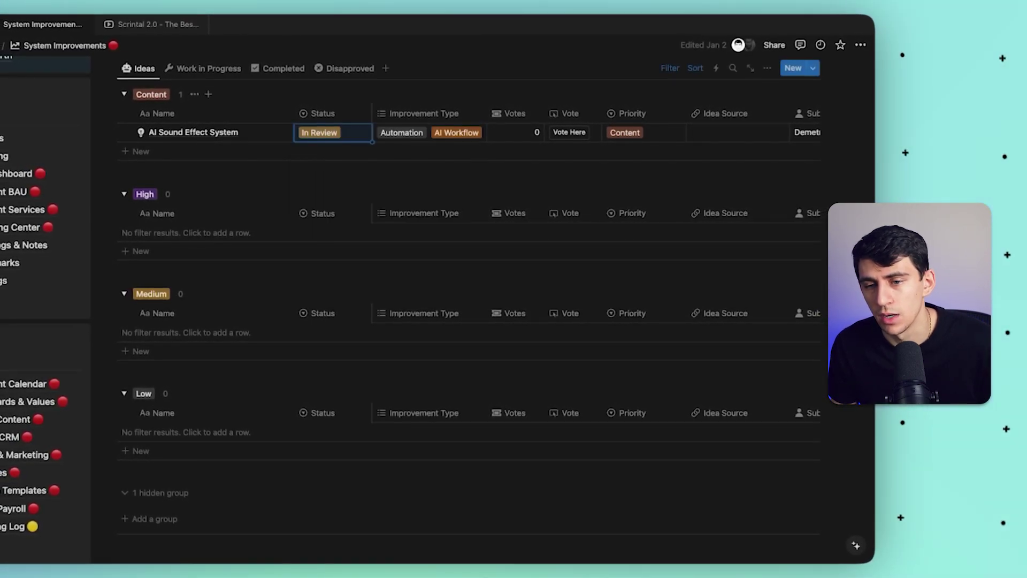
left_click(568, 114)
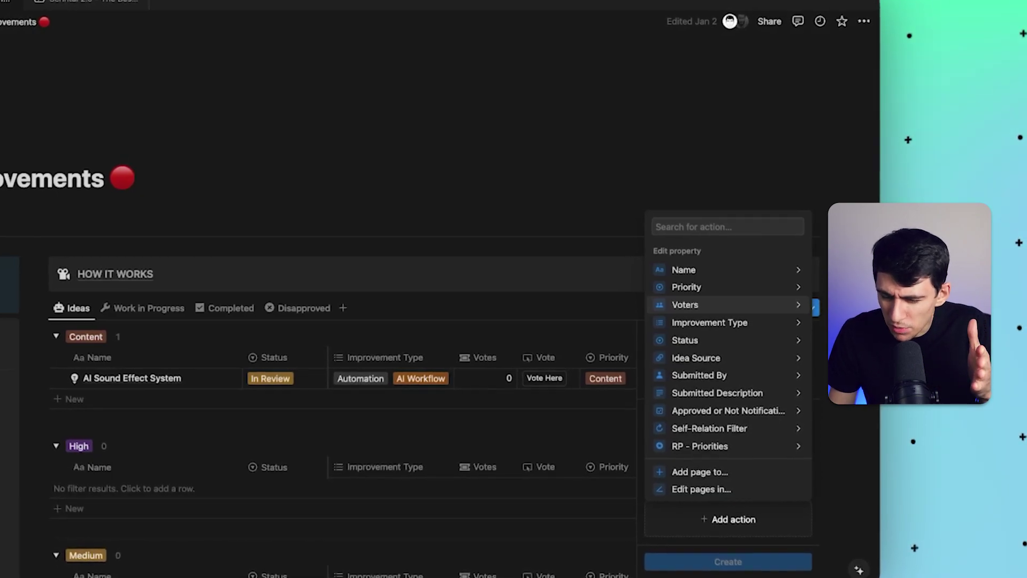
Discard the unfinished automation triggered by Status set to Completed.
left_click(332, 422)
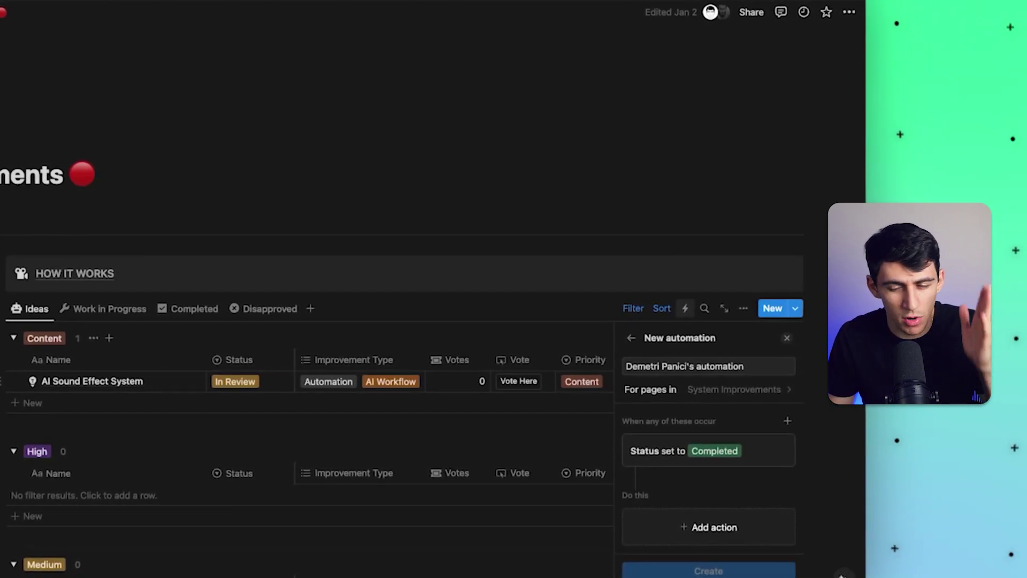
key("Escape")
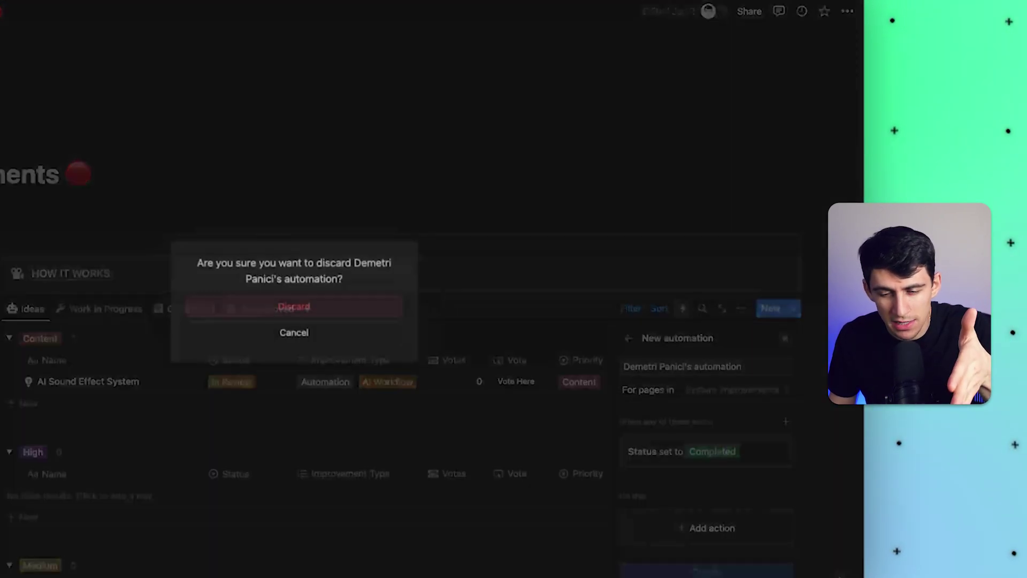
key("Return")
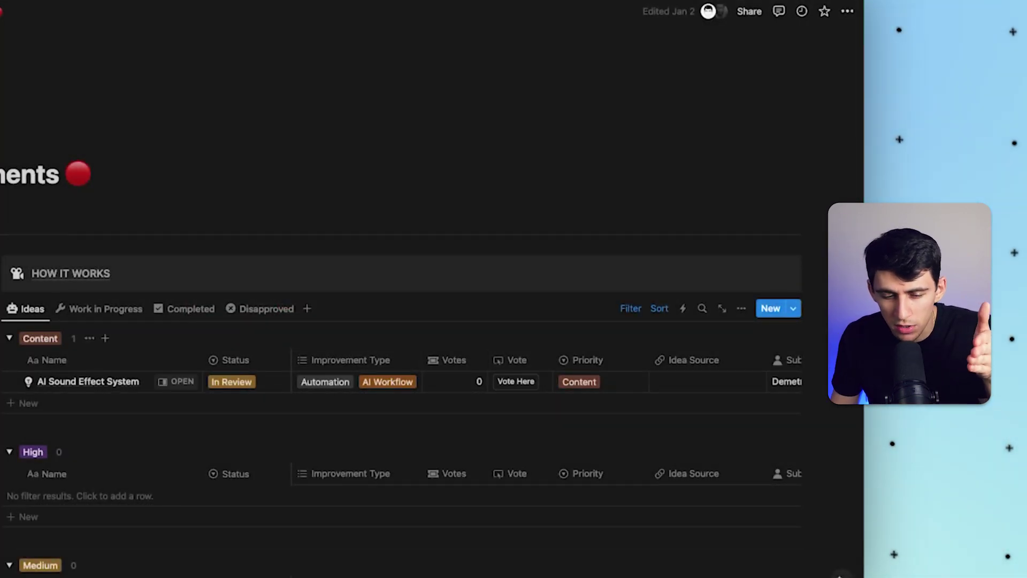
Open the AI Sound Effect System page from the Content group of the Ideas table.
left_click(260, 381)
key("Escape")
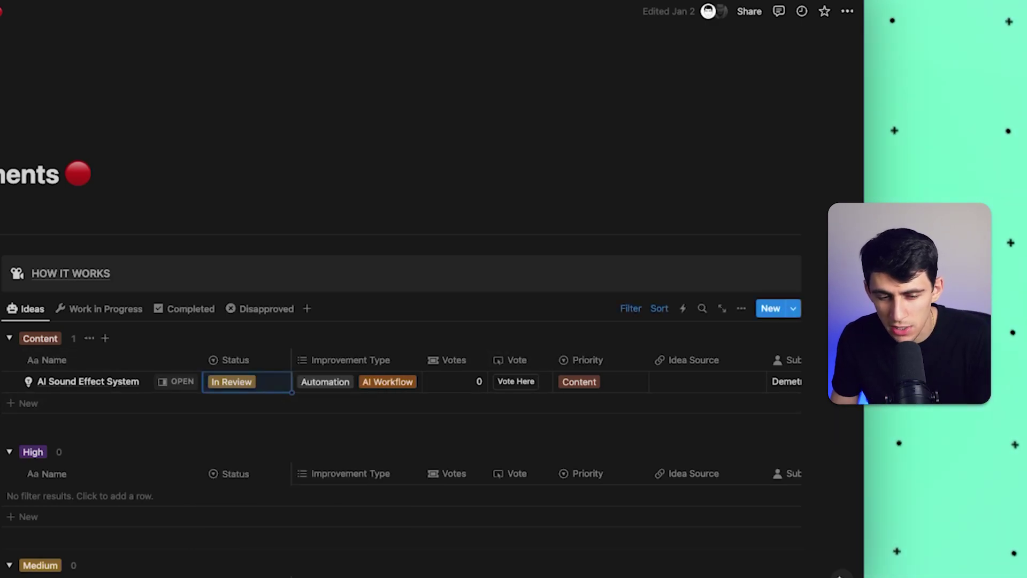
left_click(176, 381)
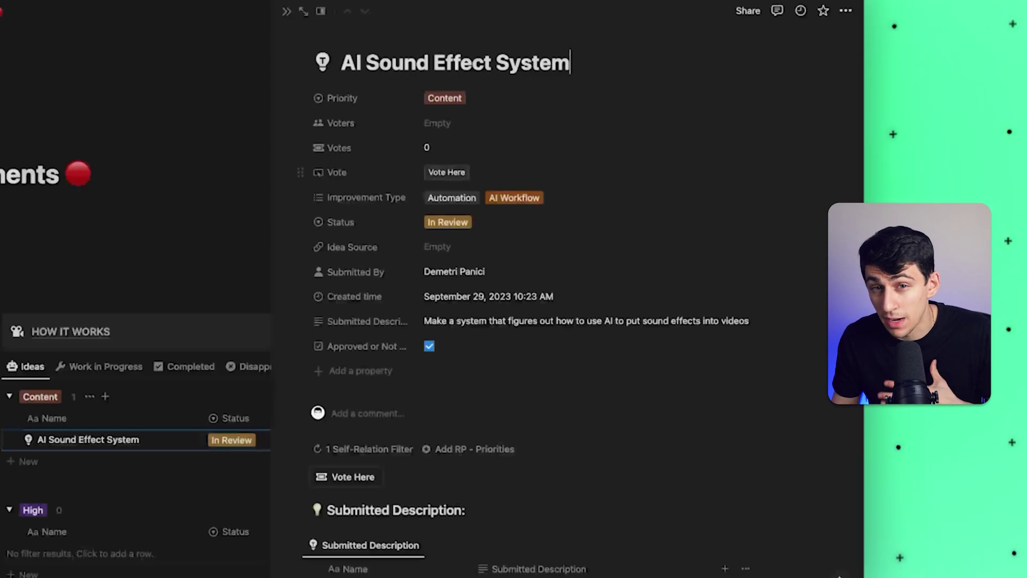